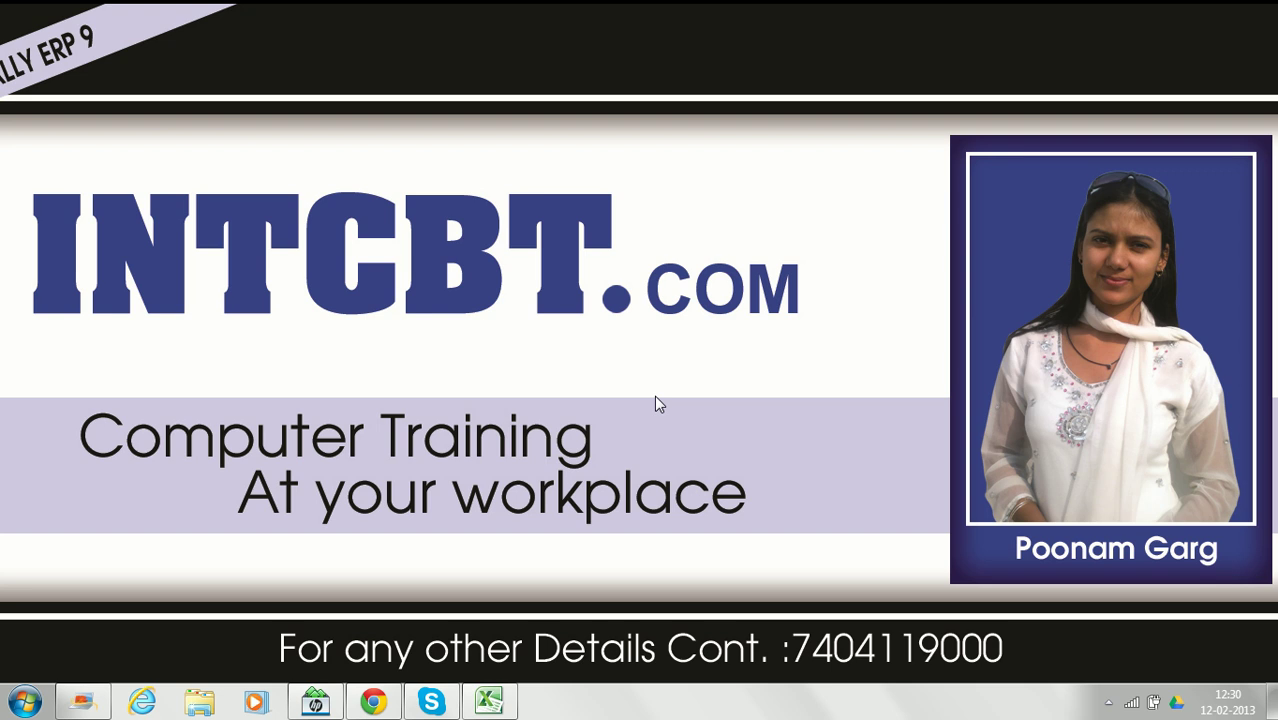
Restore the Excel workbook and look over the name, hindi and science cells of the marks table.
click(478, 705)
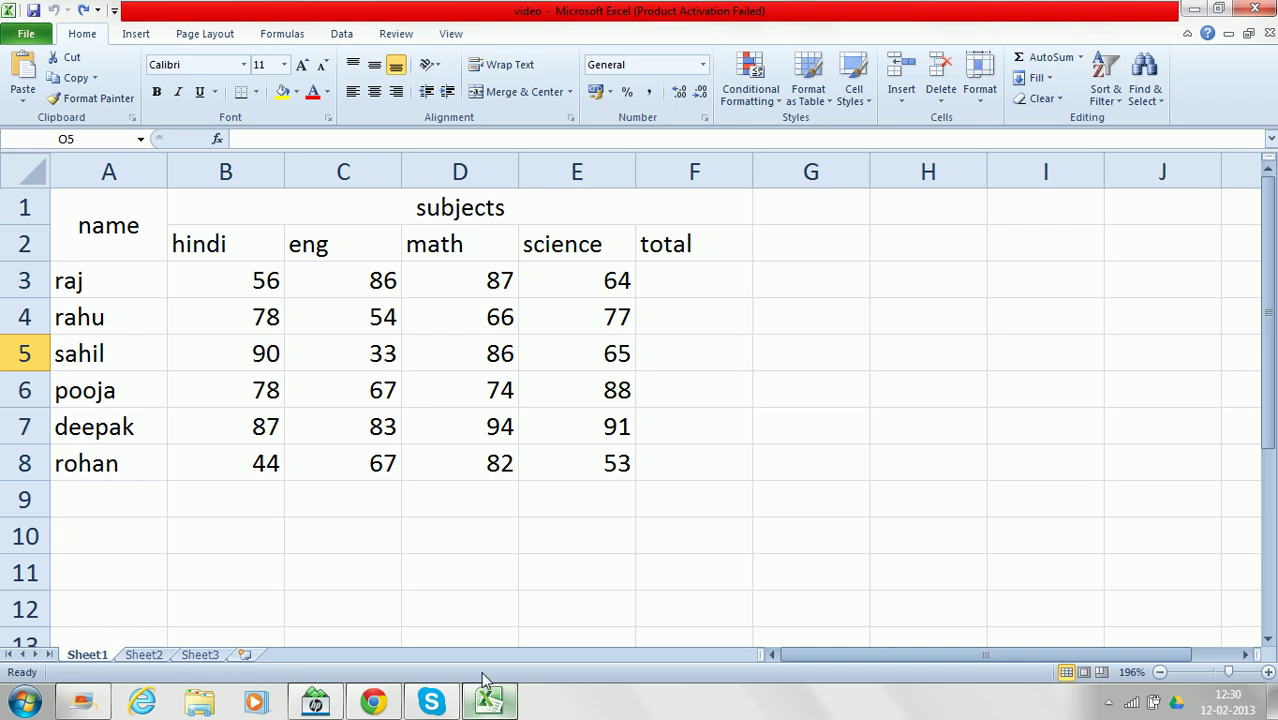
click(110, 221)
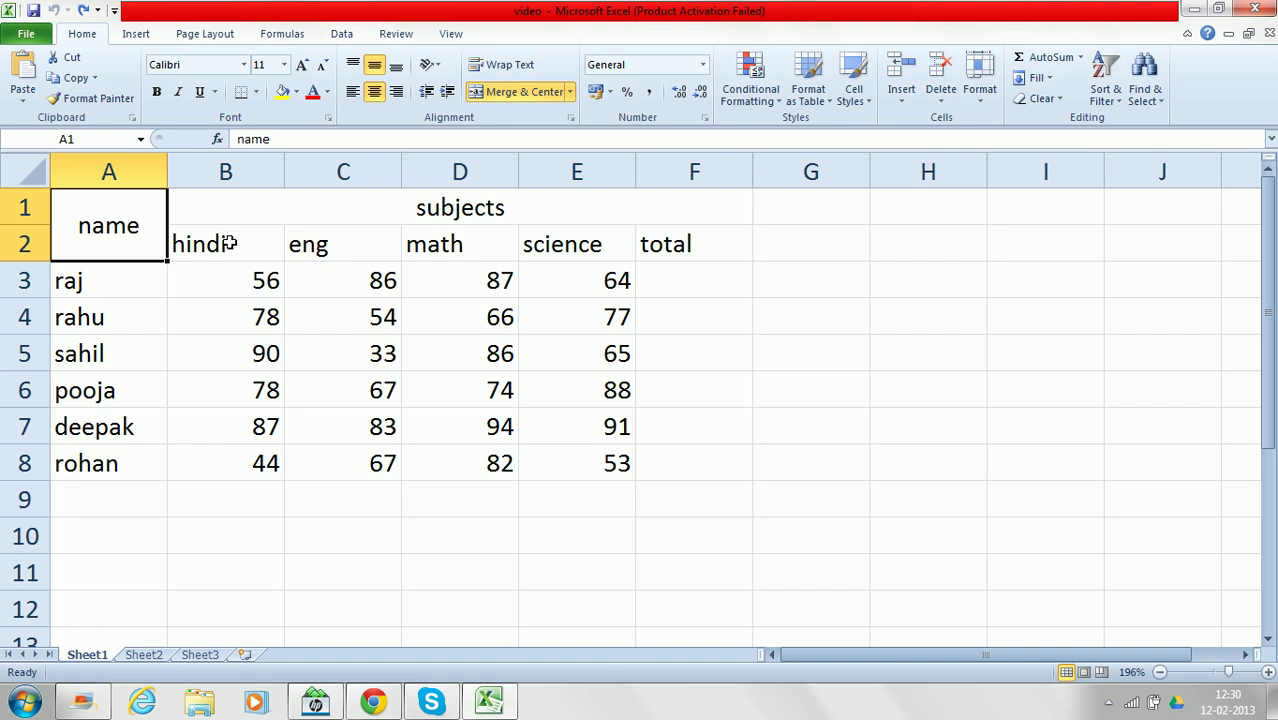
click(96, 286)
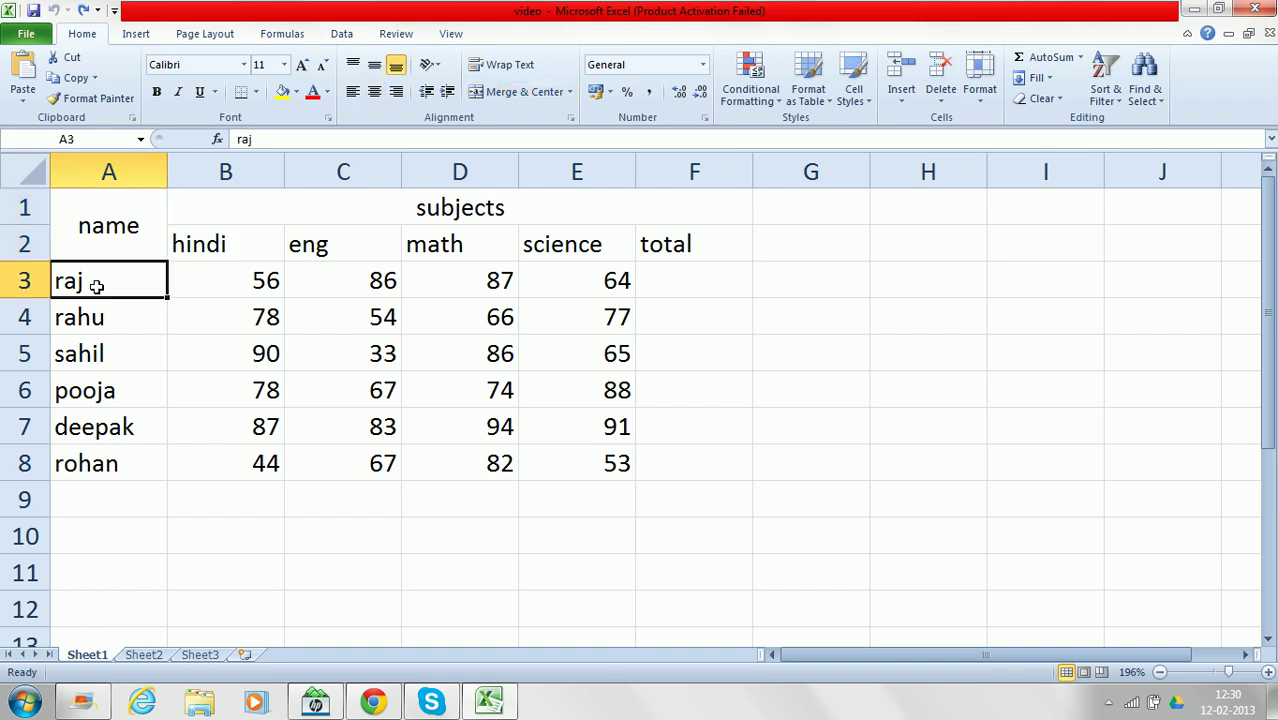
click(238, 237)
click(626, 276)
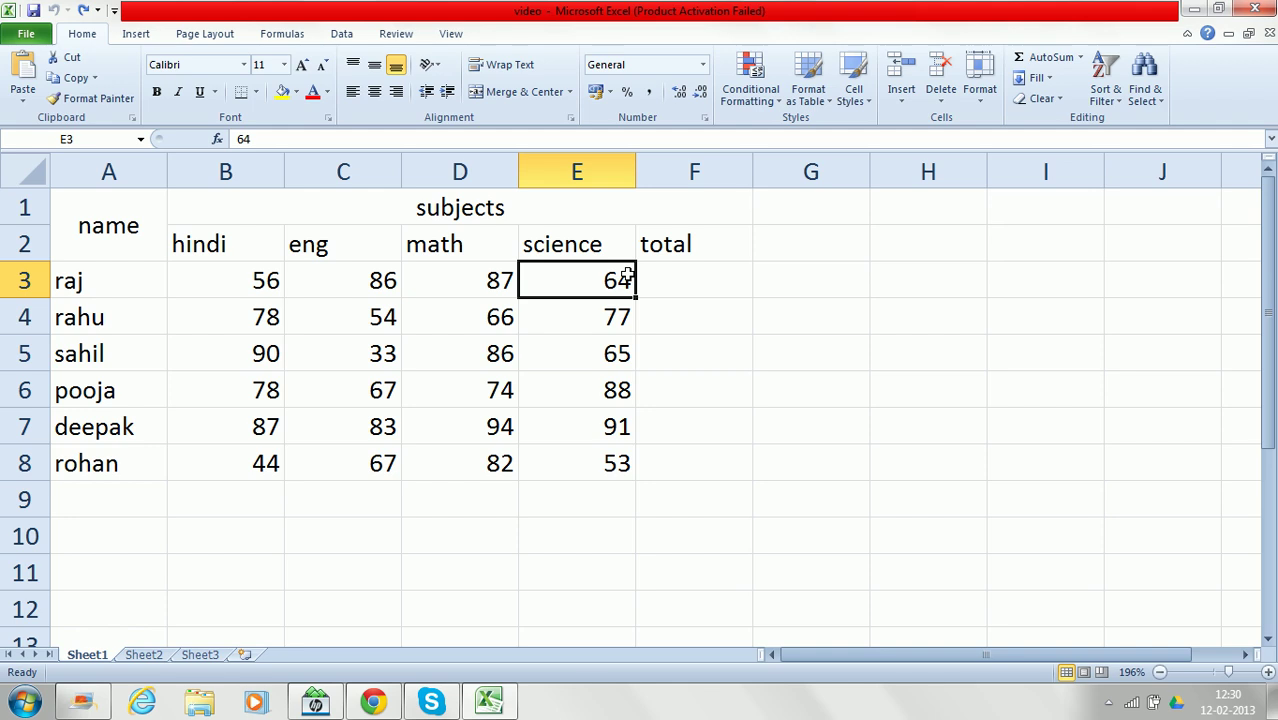
click(807, 296)
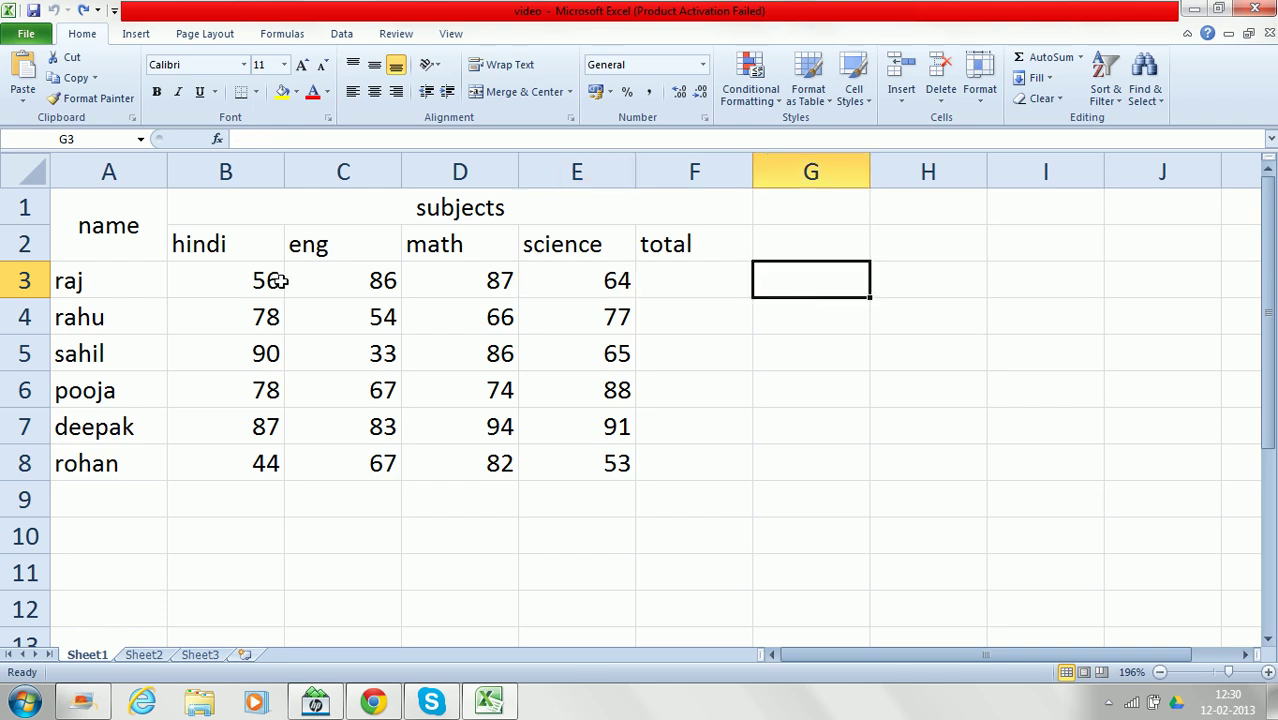
Go through the first student's hindi, eng, math and science marks and the empty total cell F3.
click(231, 280)
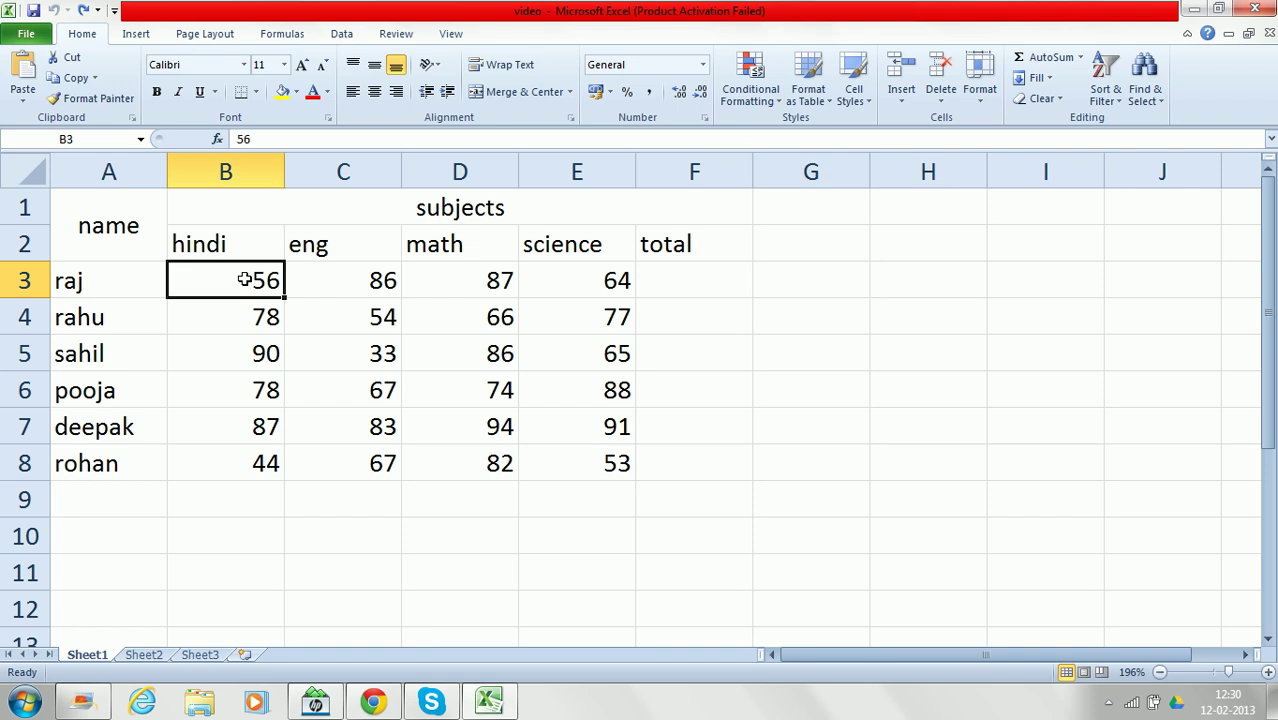
click(379, 262)
click(470, 278)
click(570, 280)
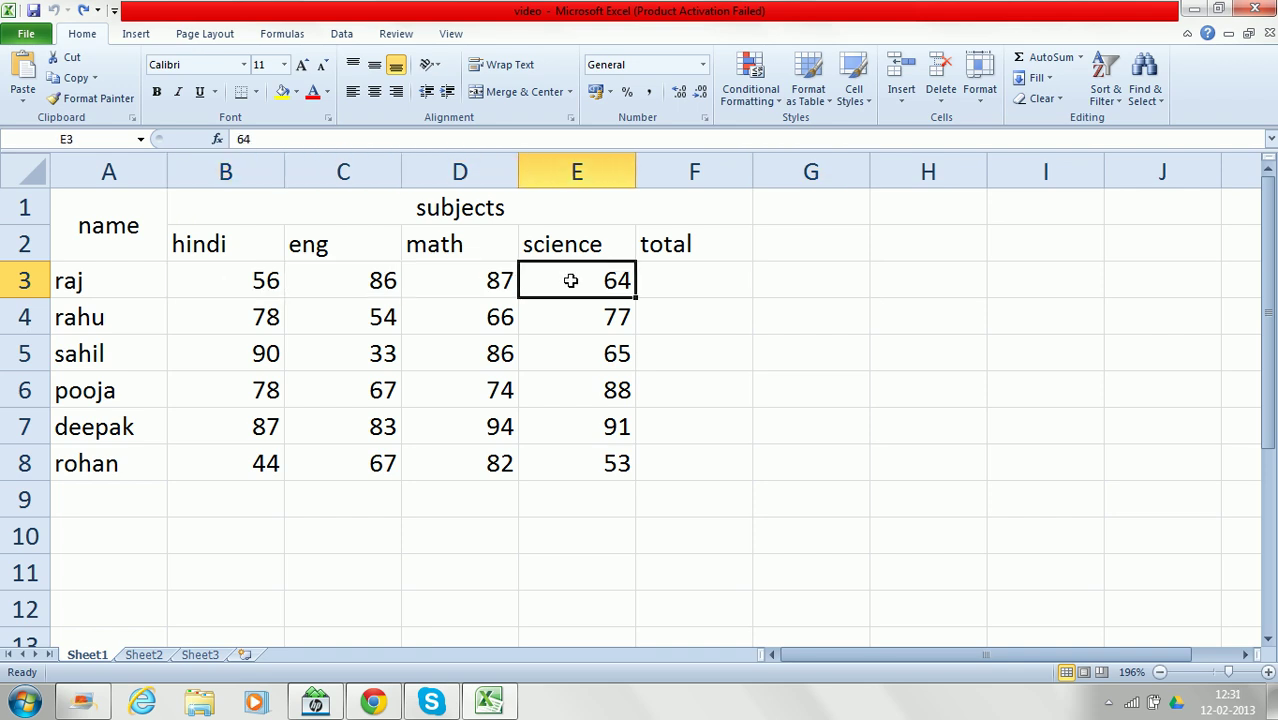
click(672, 286)
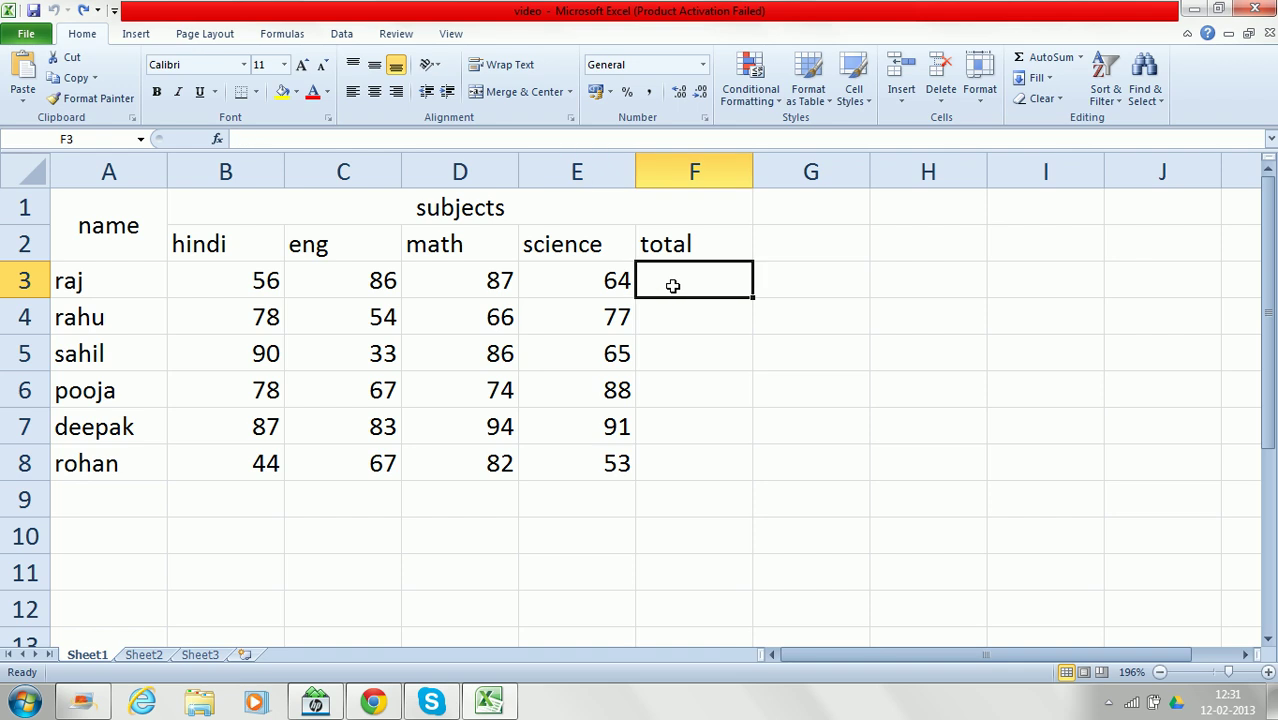
click(239, 282)
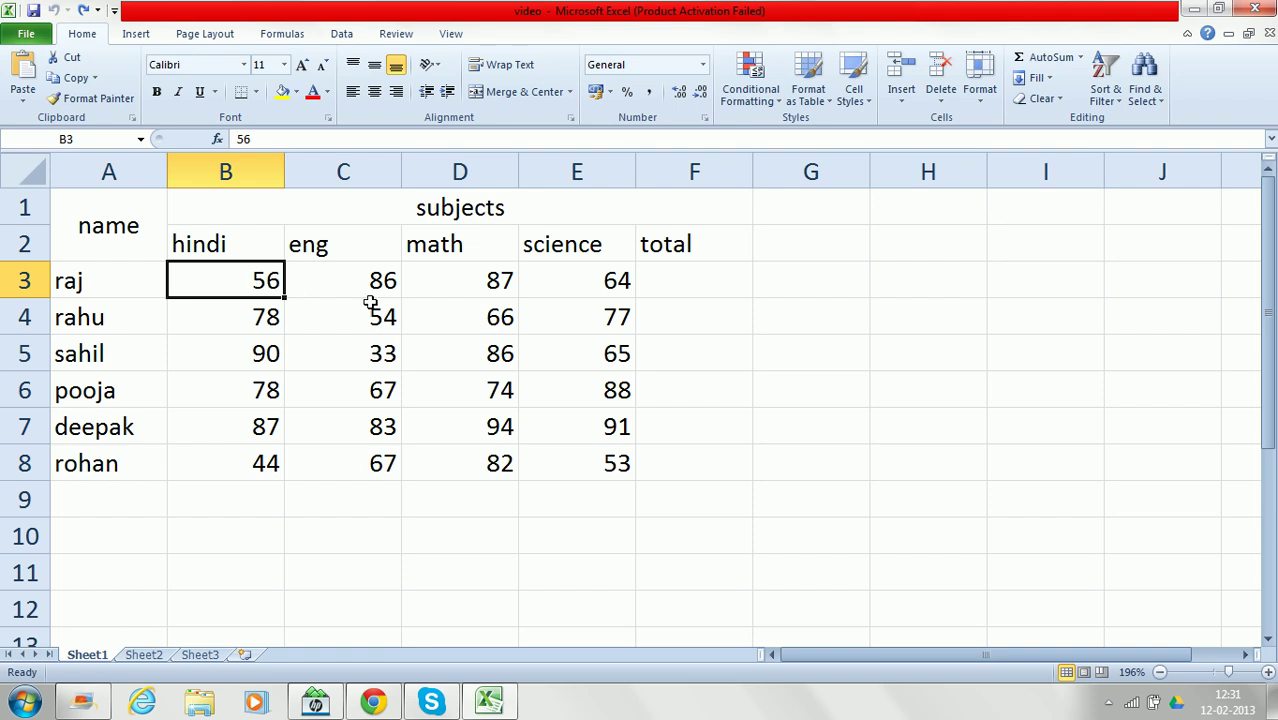
click(654, 284)
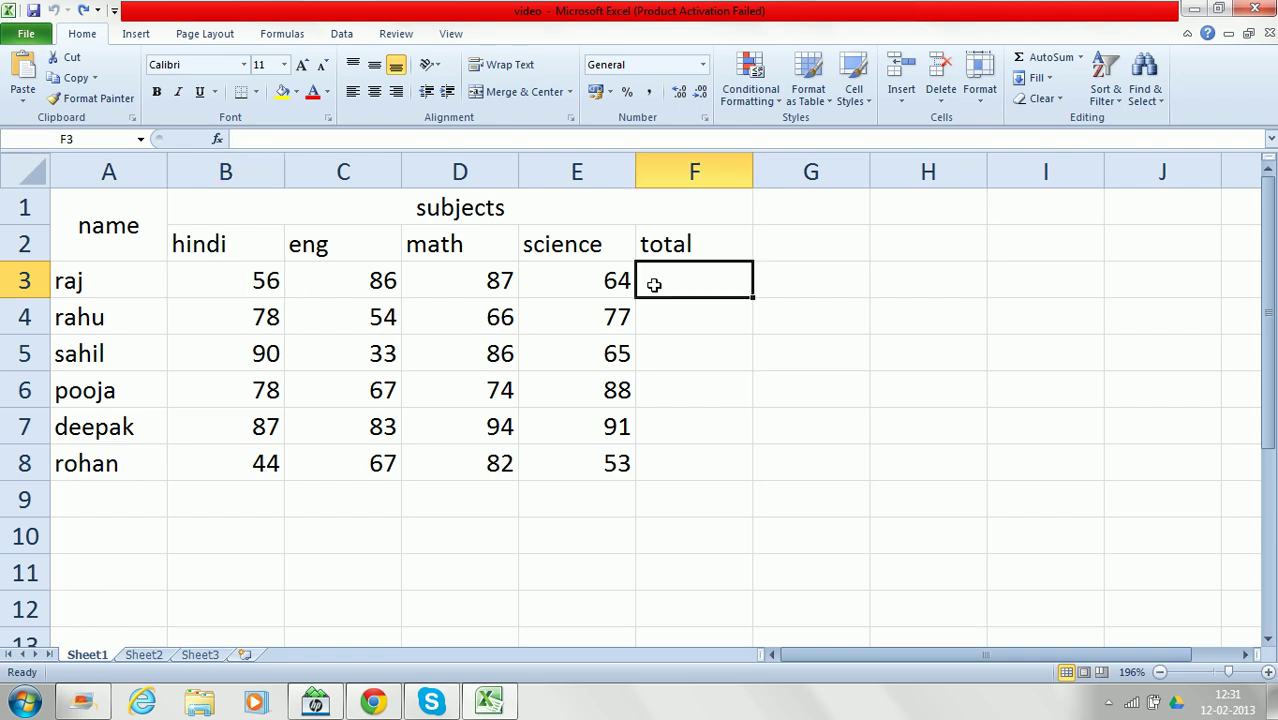
click(234, 283)
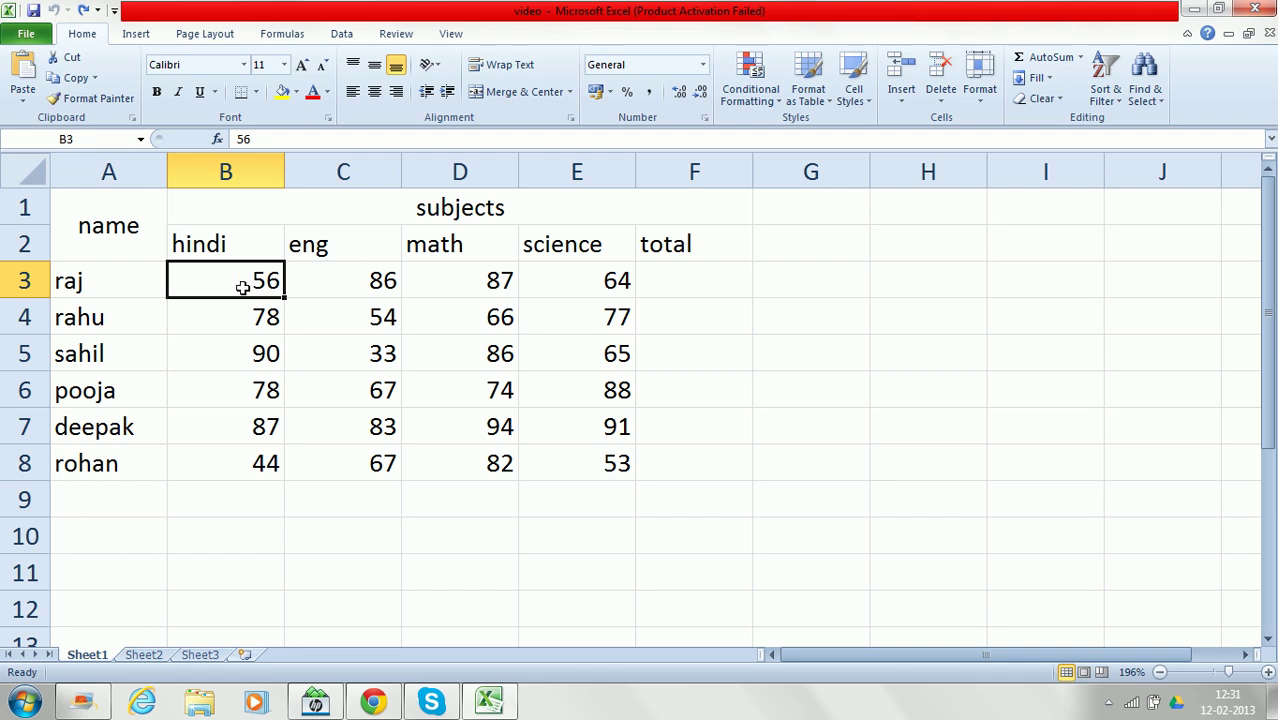
AutoSum B3:E3 into F3 so it holds =SUM(B3:E3), totalling 293.
drag(243, 286, 620, 281)
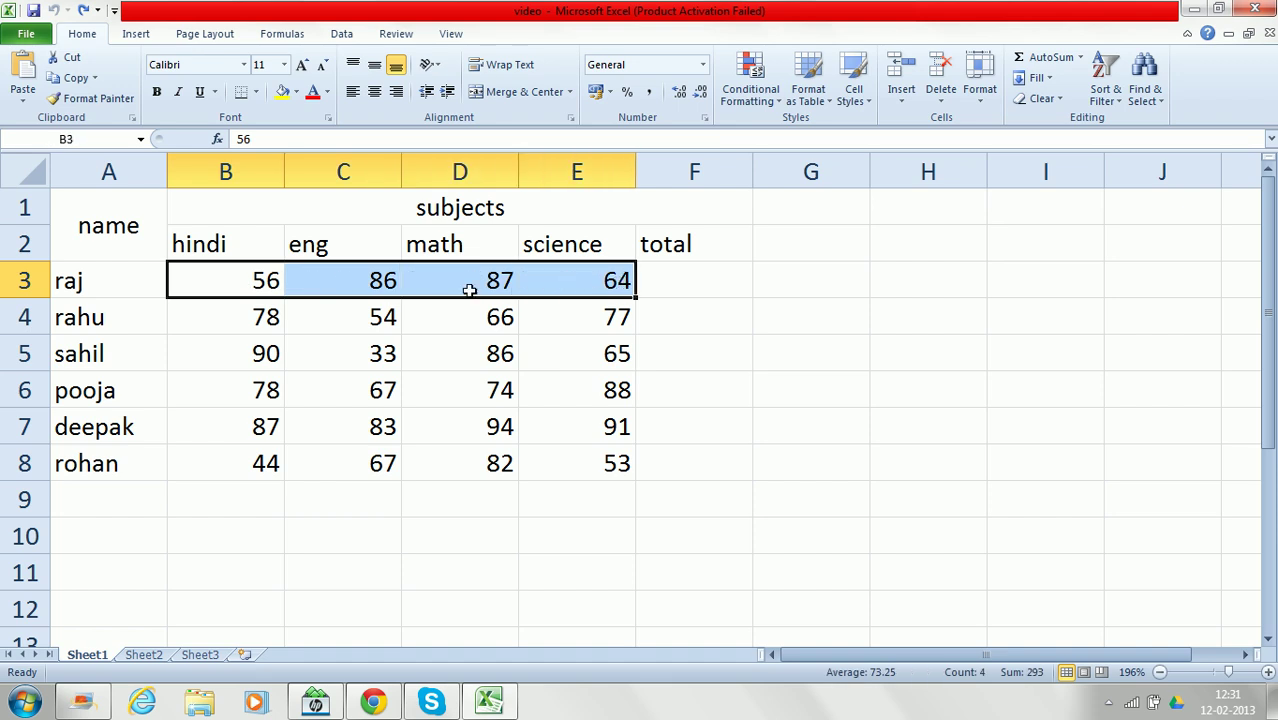
drag(265, 283, 710, 291)
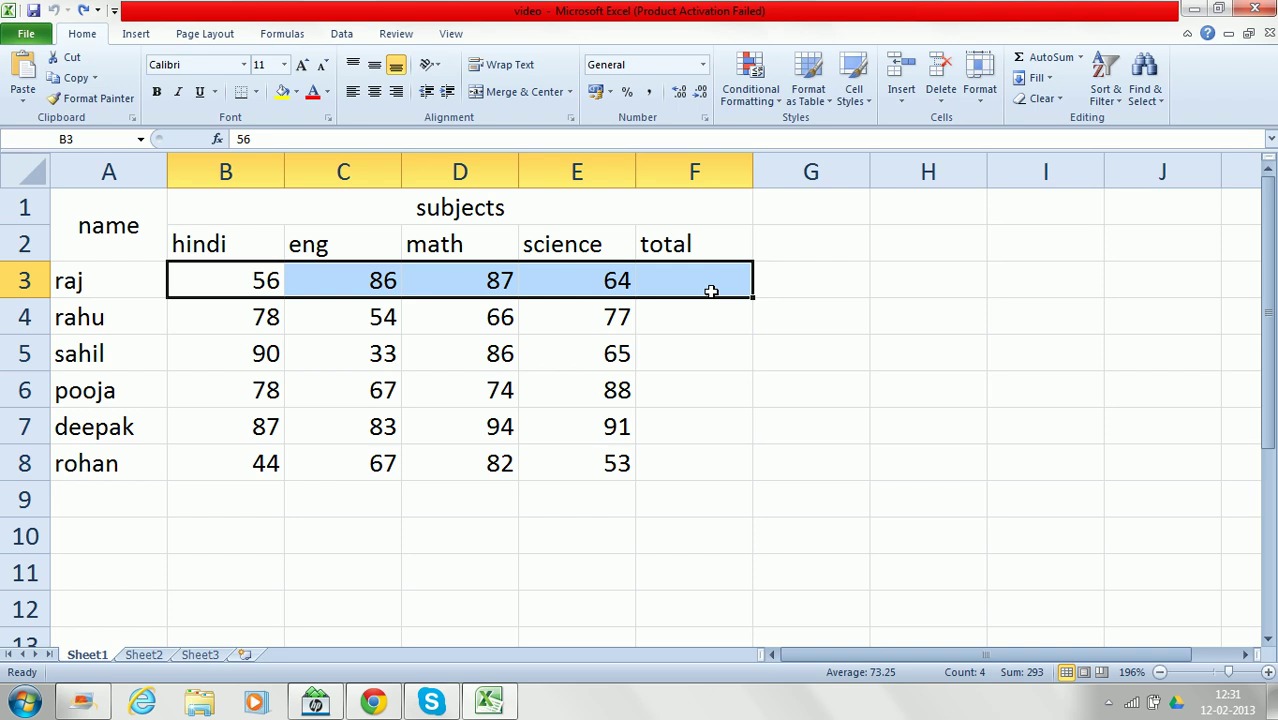
key(alt+equal)
click(672, 286)
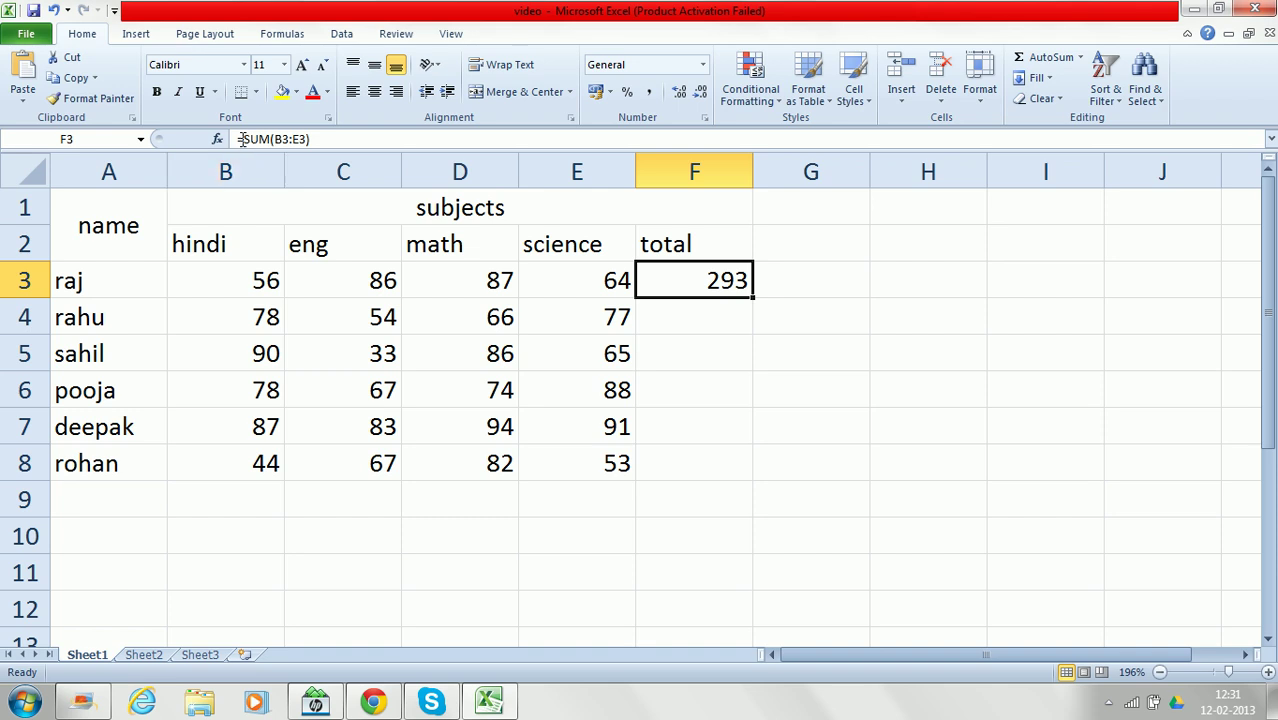
click(315, 139)
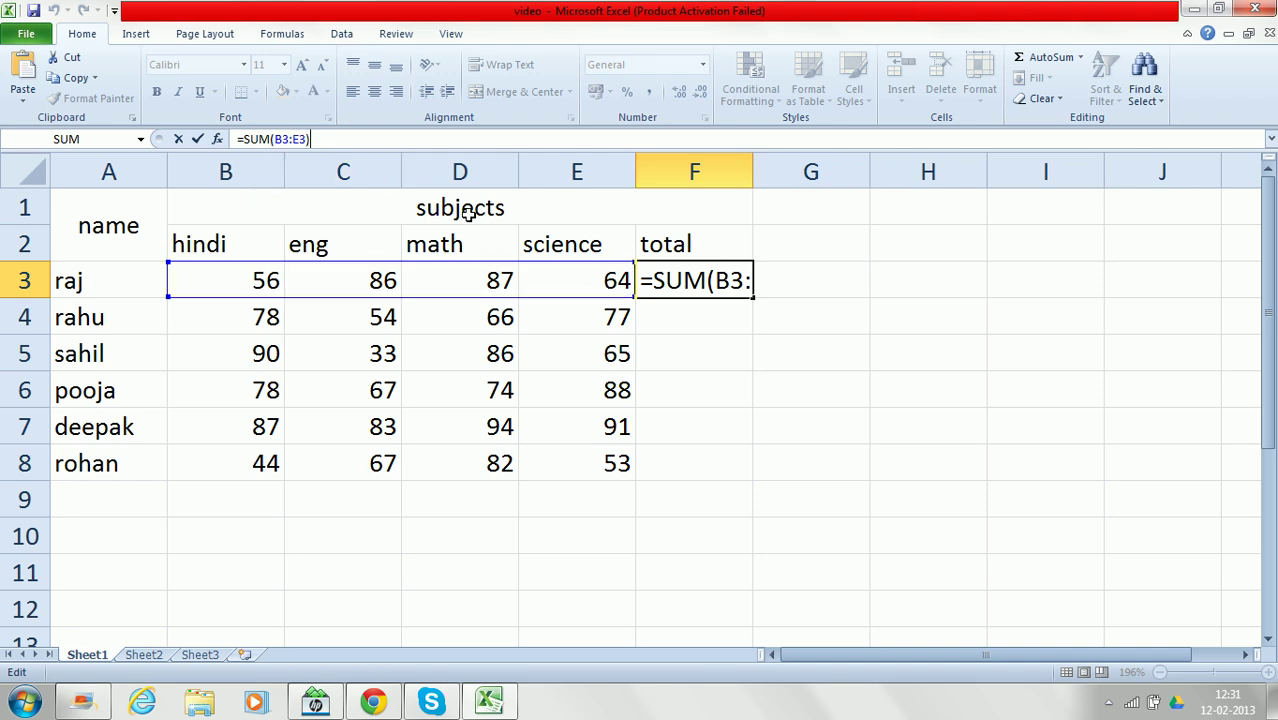
key(Return)
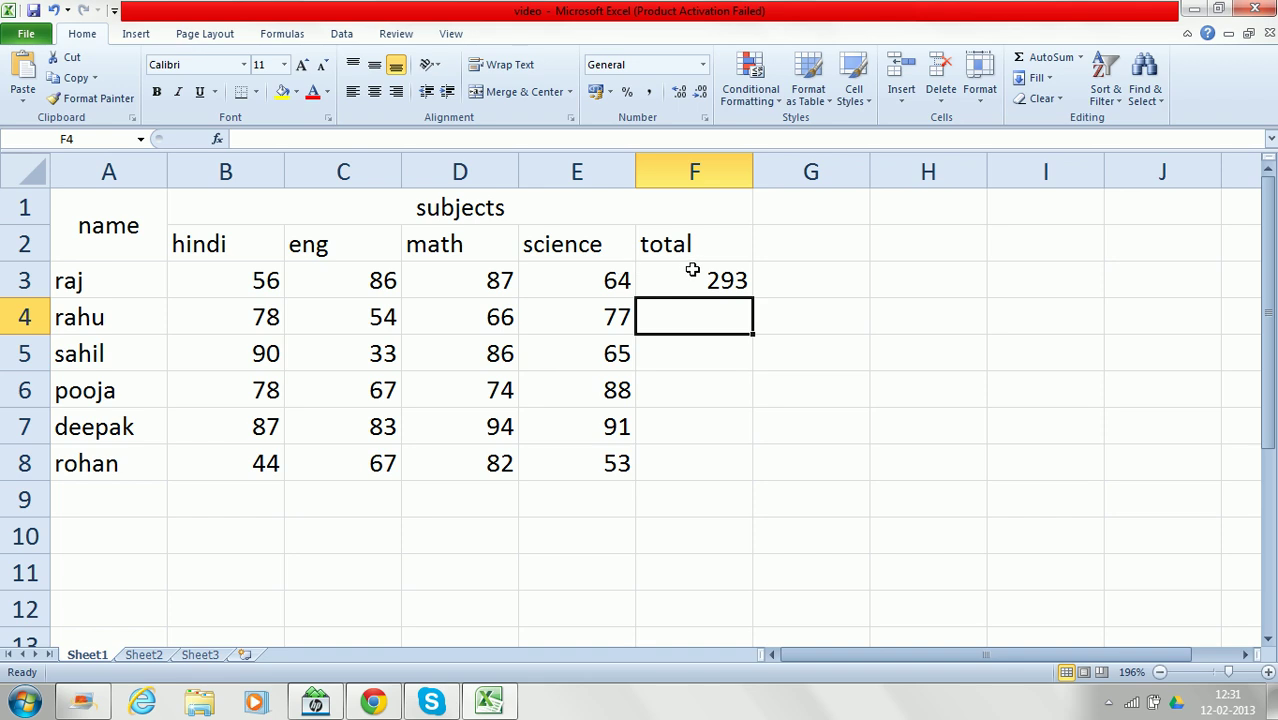
Fill the SUM formula from F3 down through F8 with Ctrl+D.
click(692, 269)
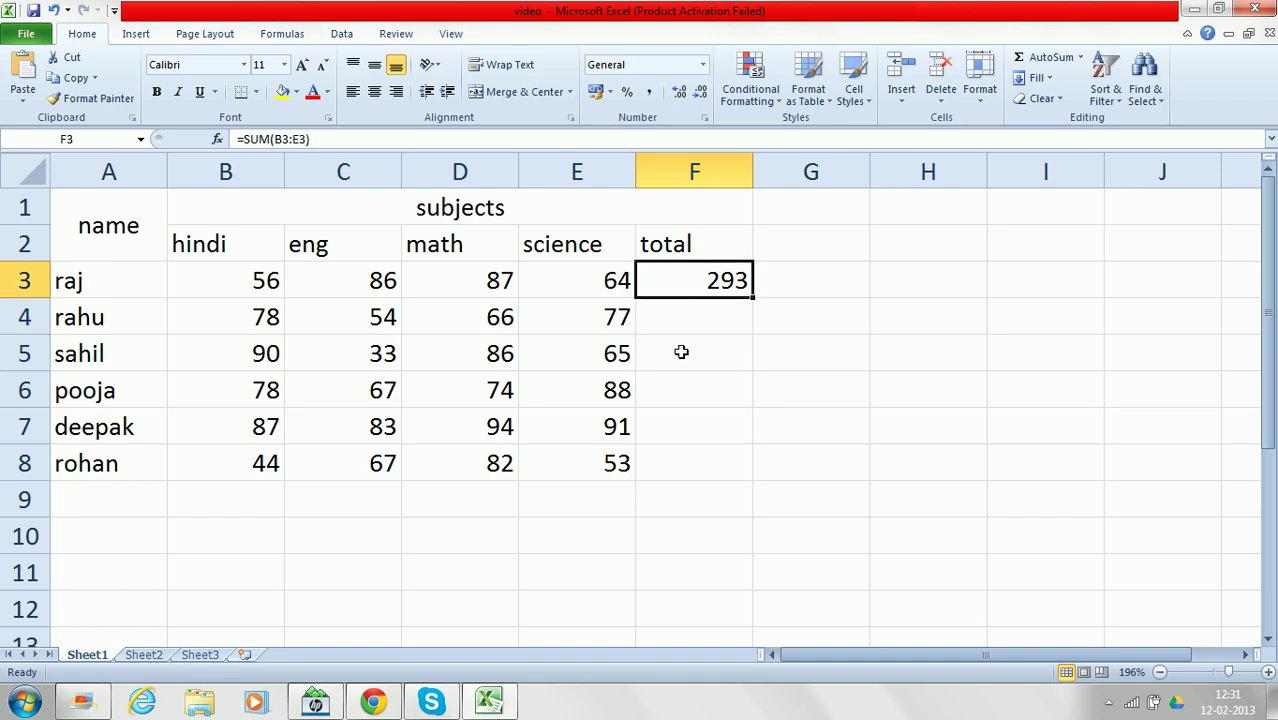
click(661, 467)
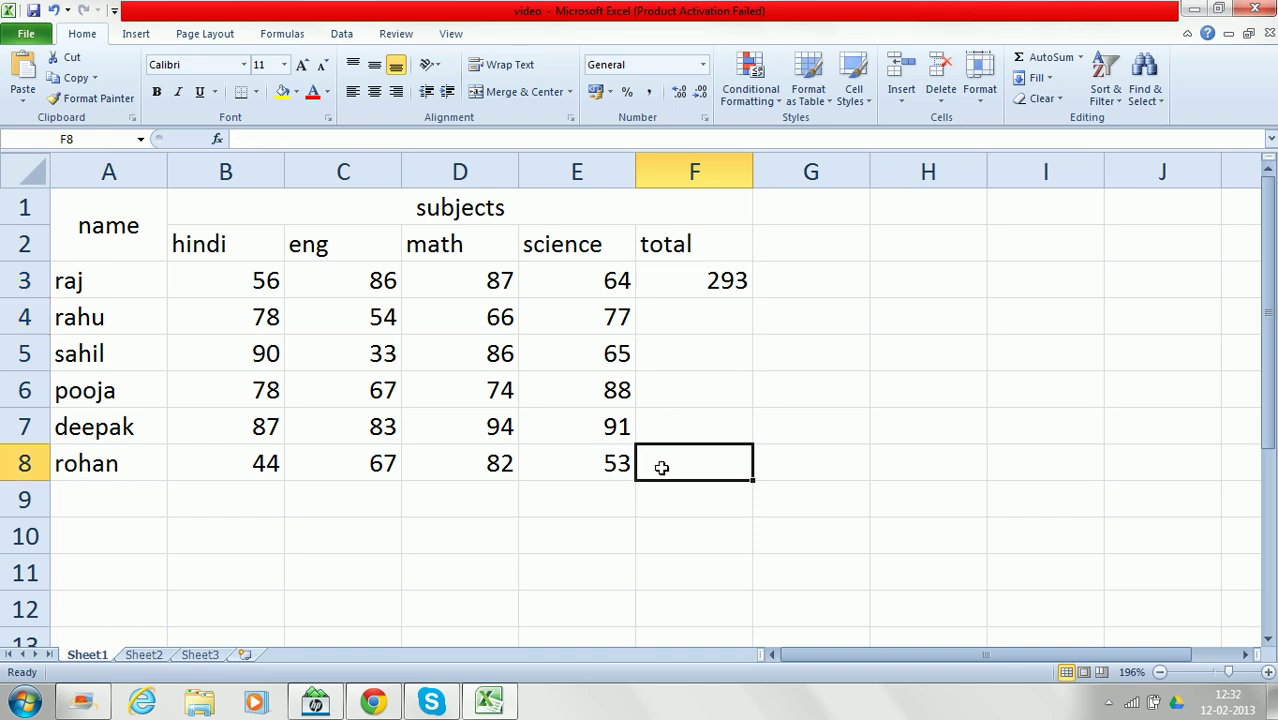
click(664, 277)
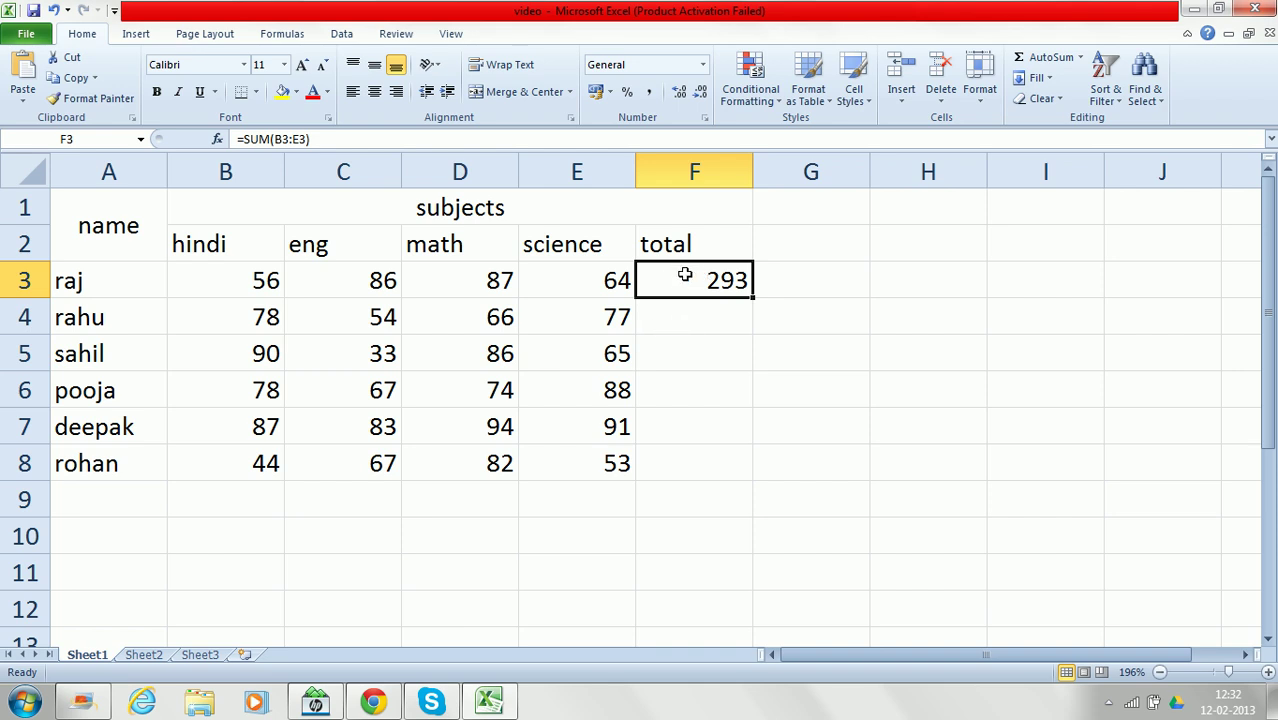
drag(685, 275, 686, 468)
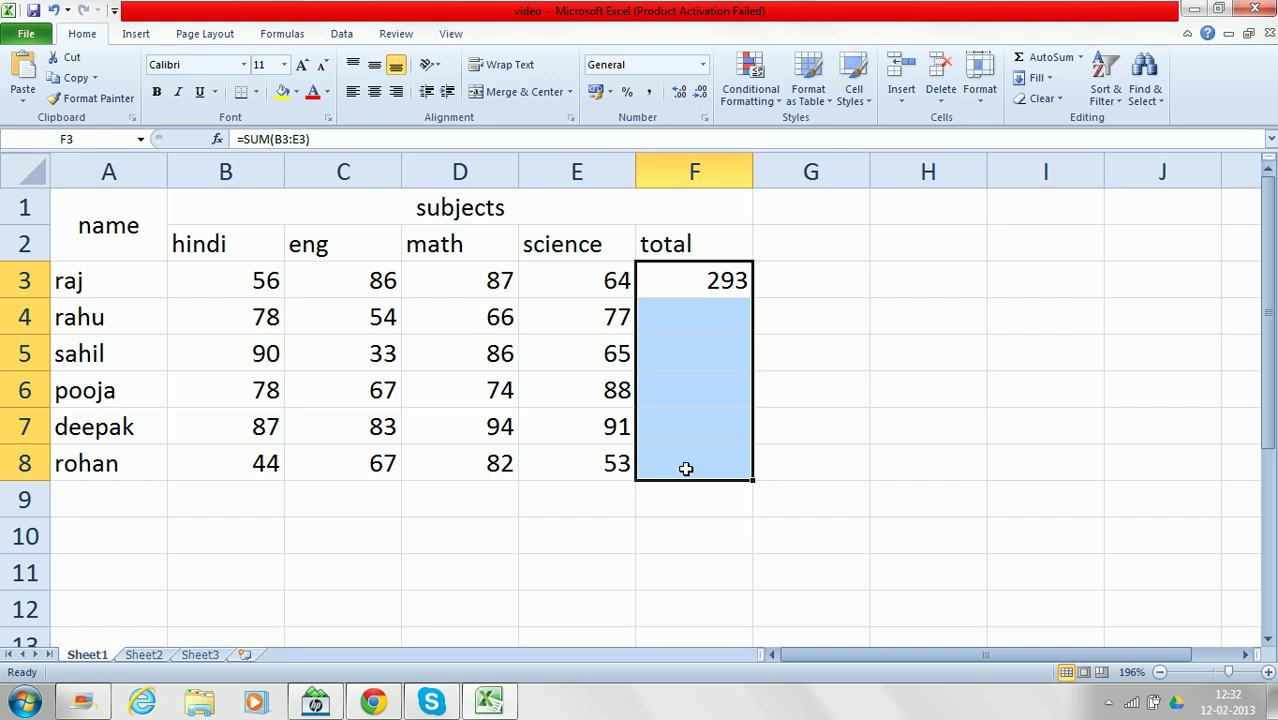
key(ctrl+d)
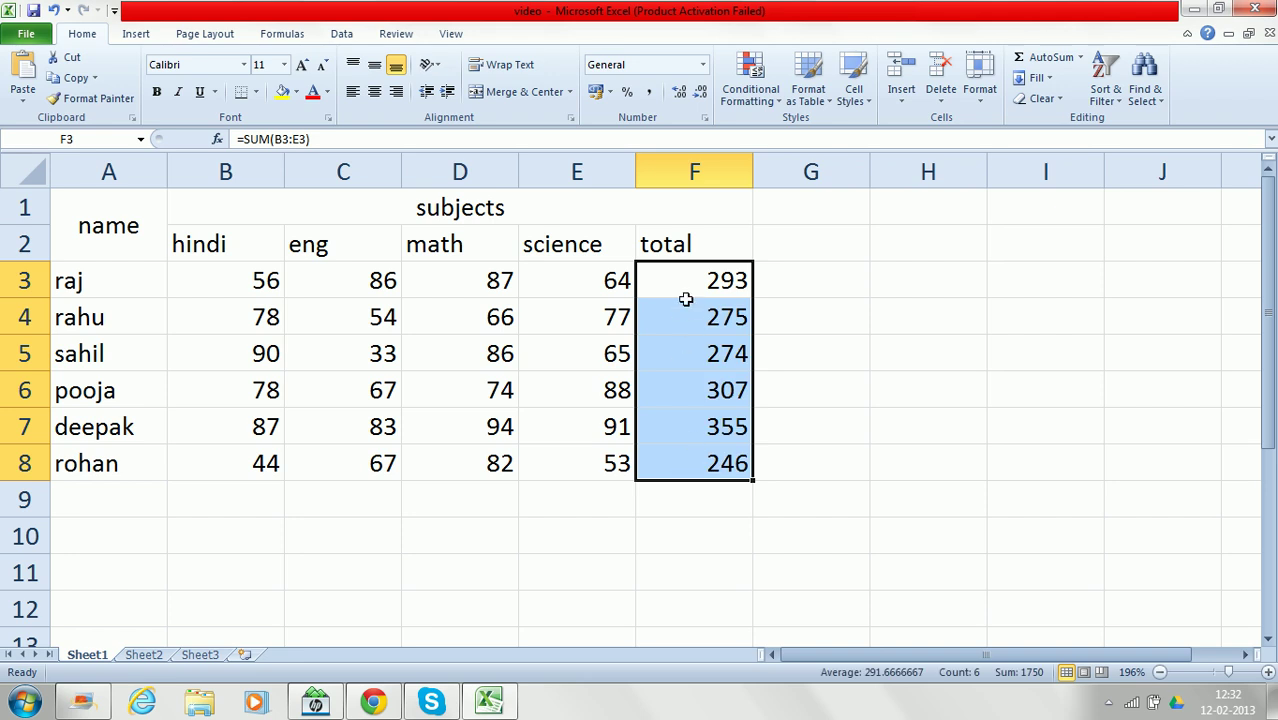
Verify the copied totals in F4 to F8: 275, 274, 307, 355 and 246.
click(686, 322)
click(675, 352)
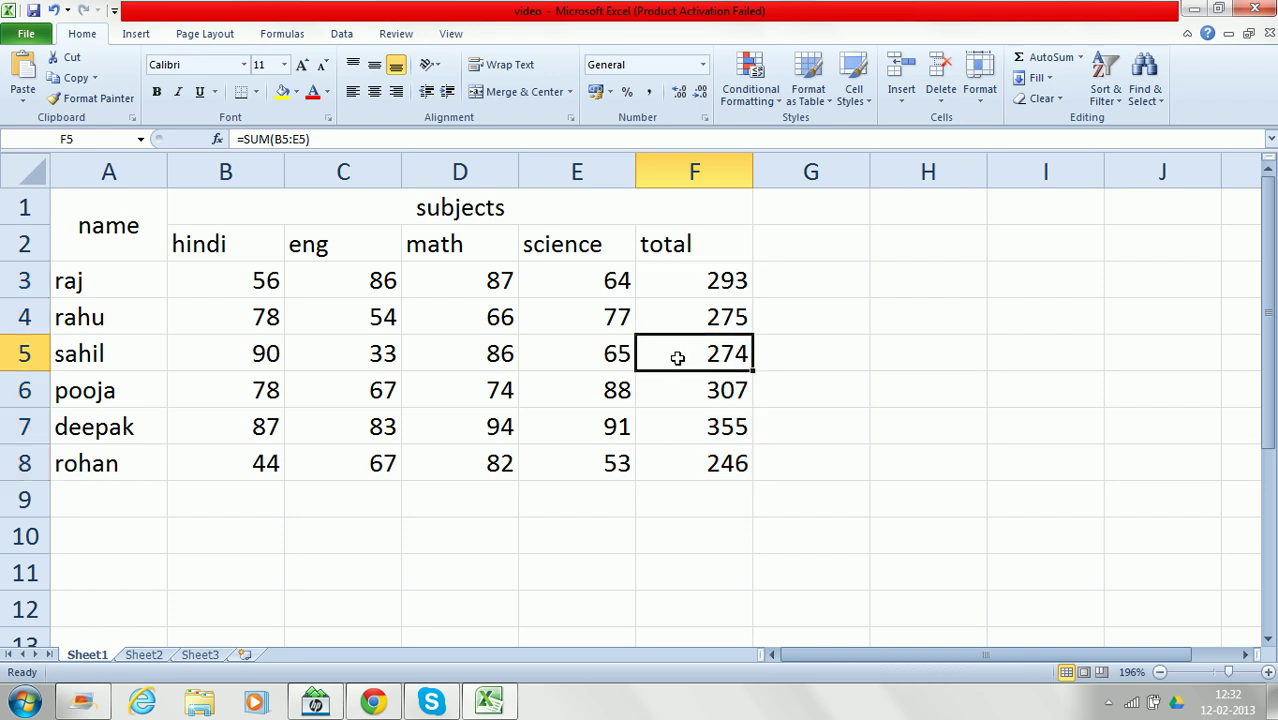
click(681, 392)
click(680, 426)
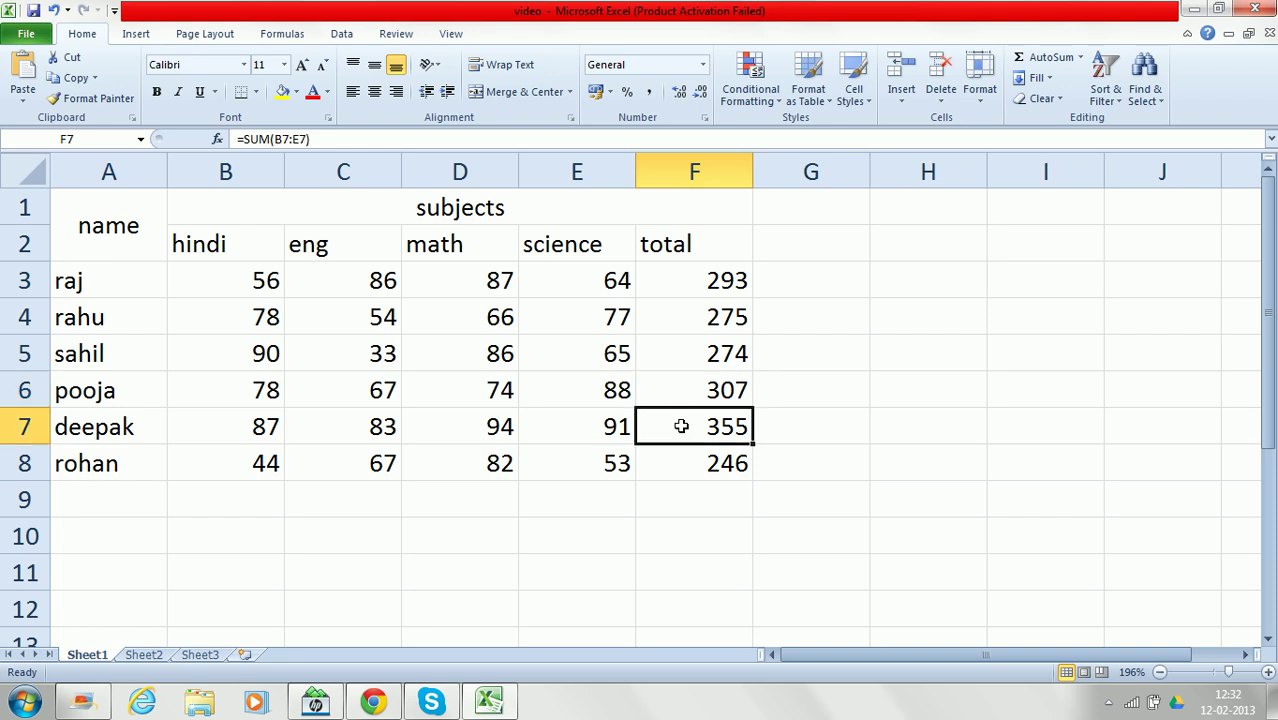
click(672, 464)
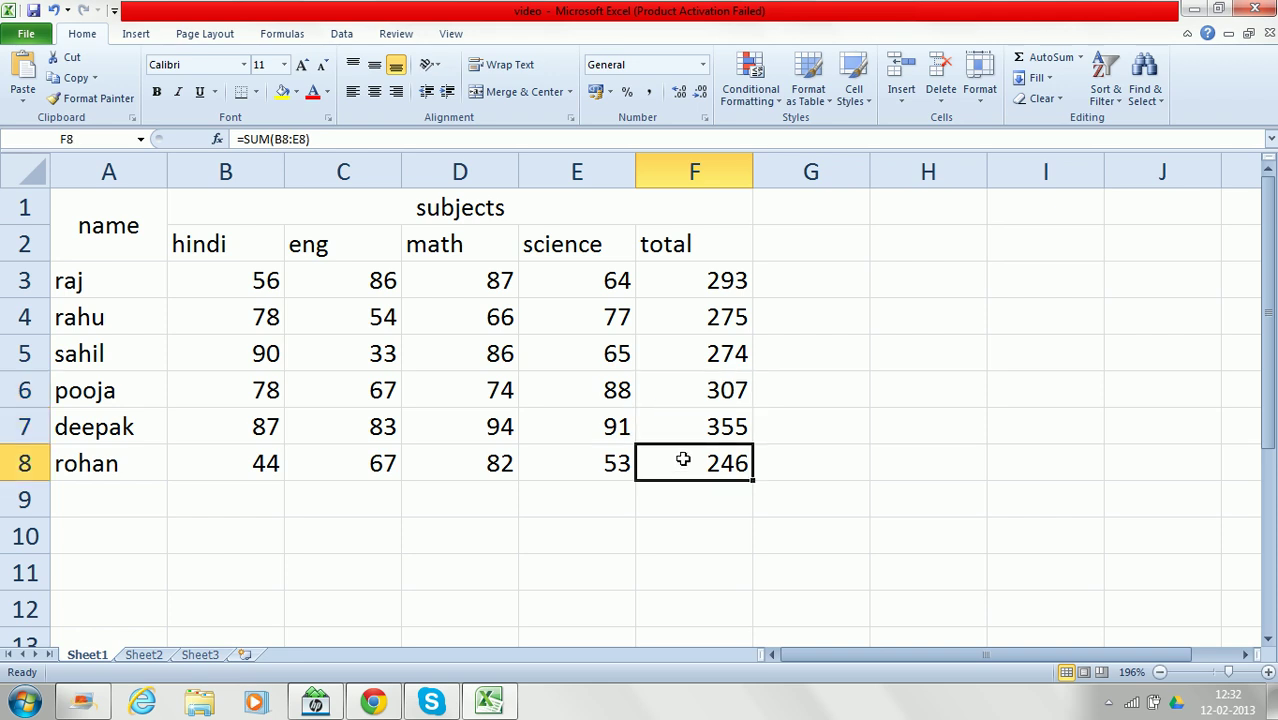
click(902, 292)
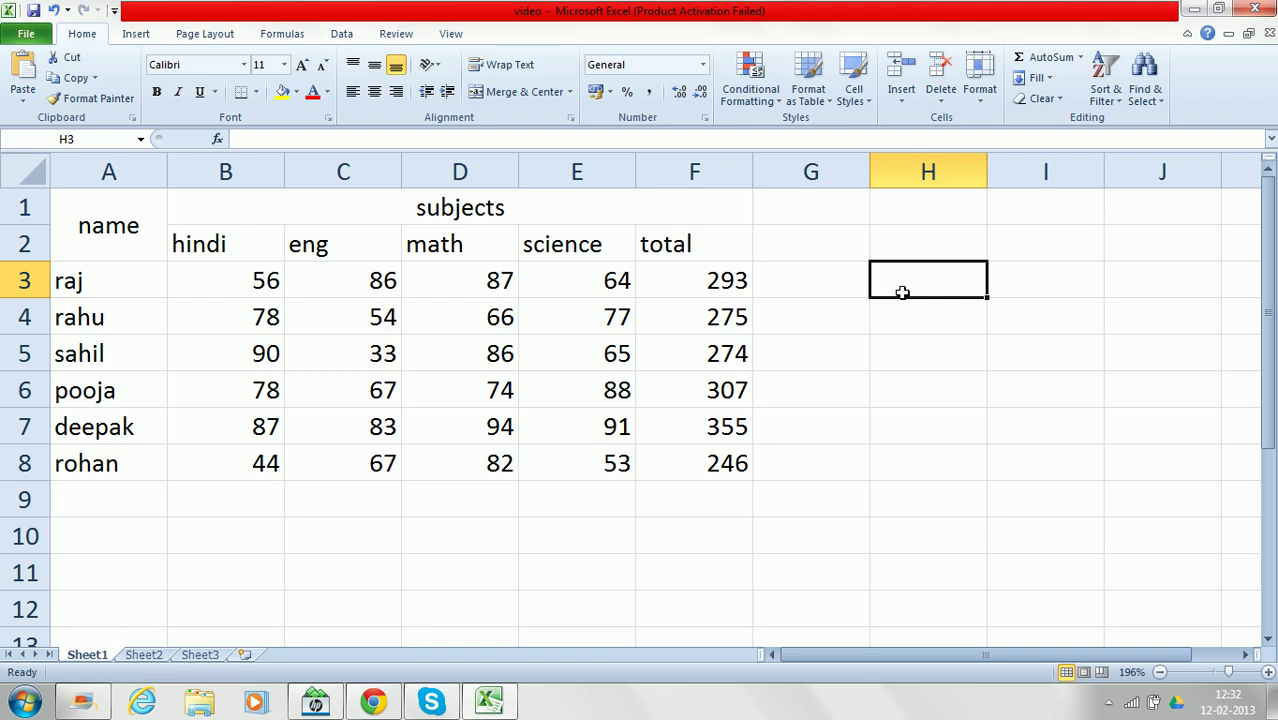
Type =SUM(B3:E3) in H3 to total raj's four marks as 293.
text(=)
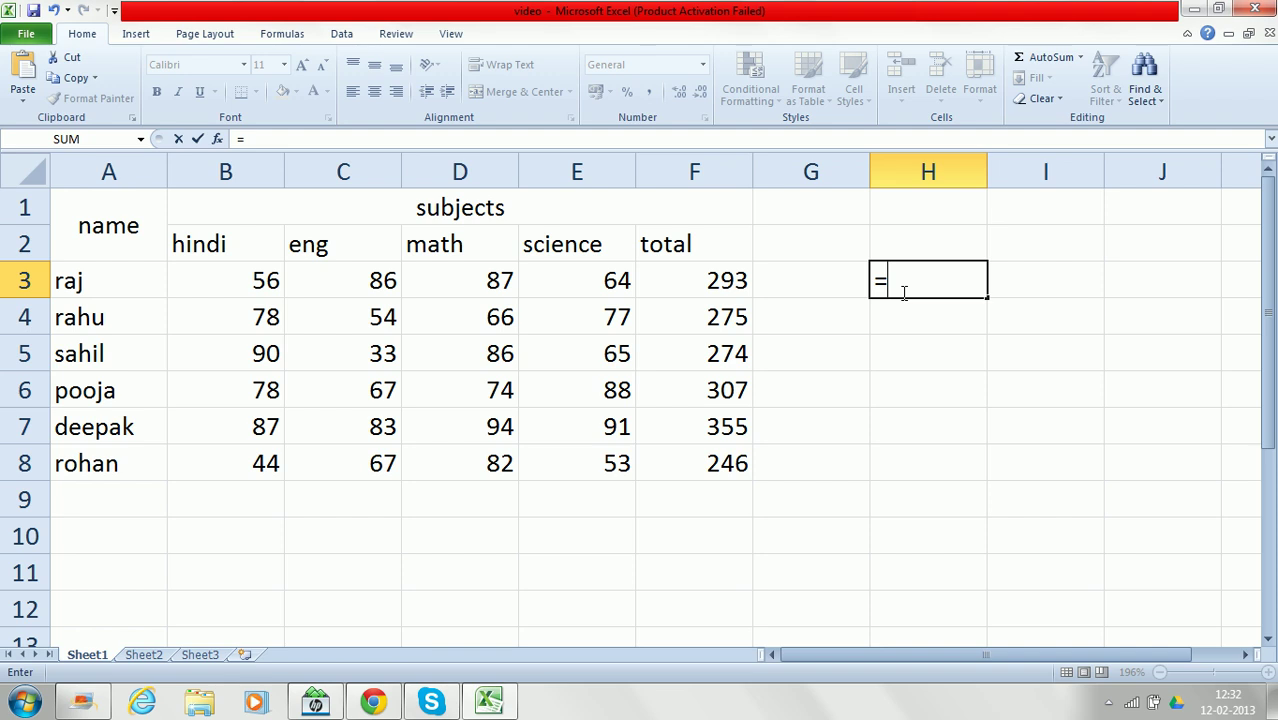
text(sum)
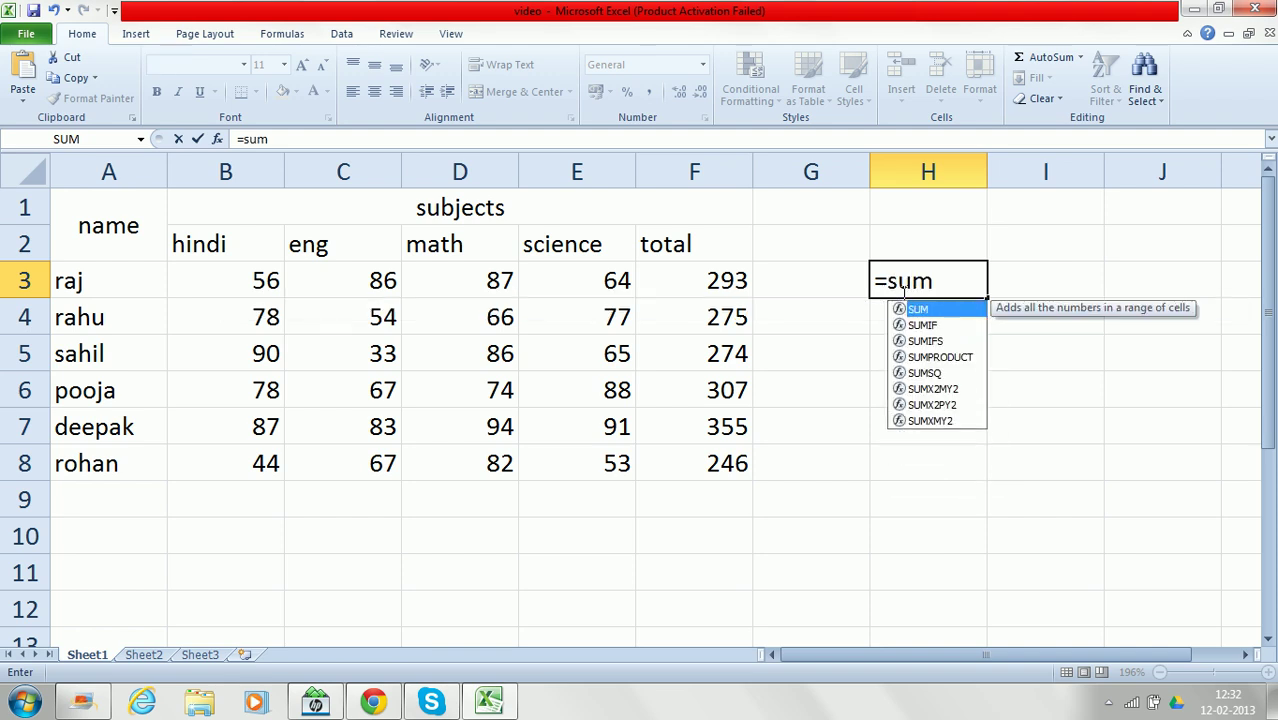
text(()
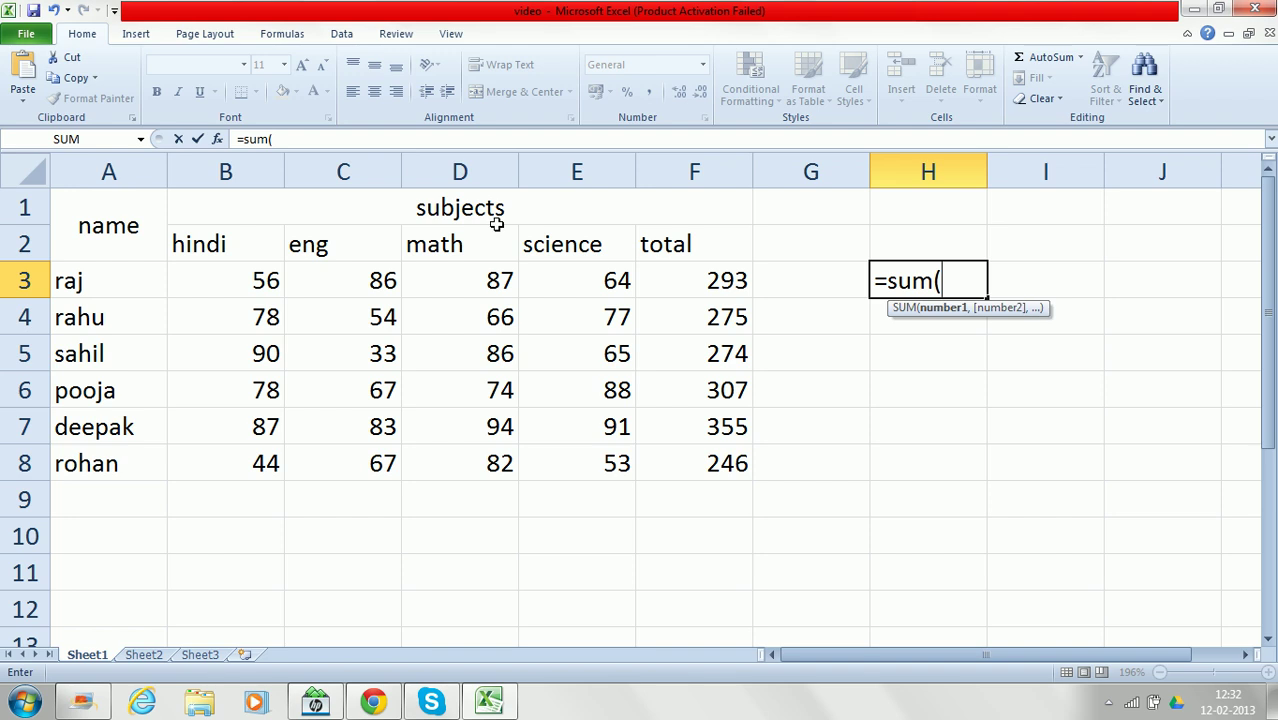
drag(248, 280, 578, 268)
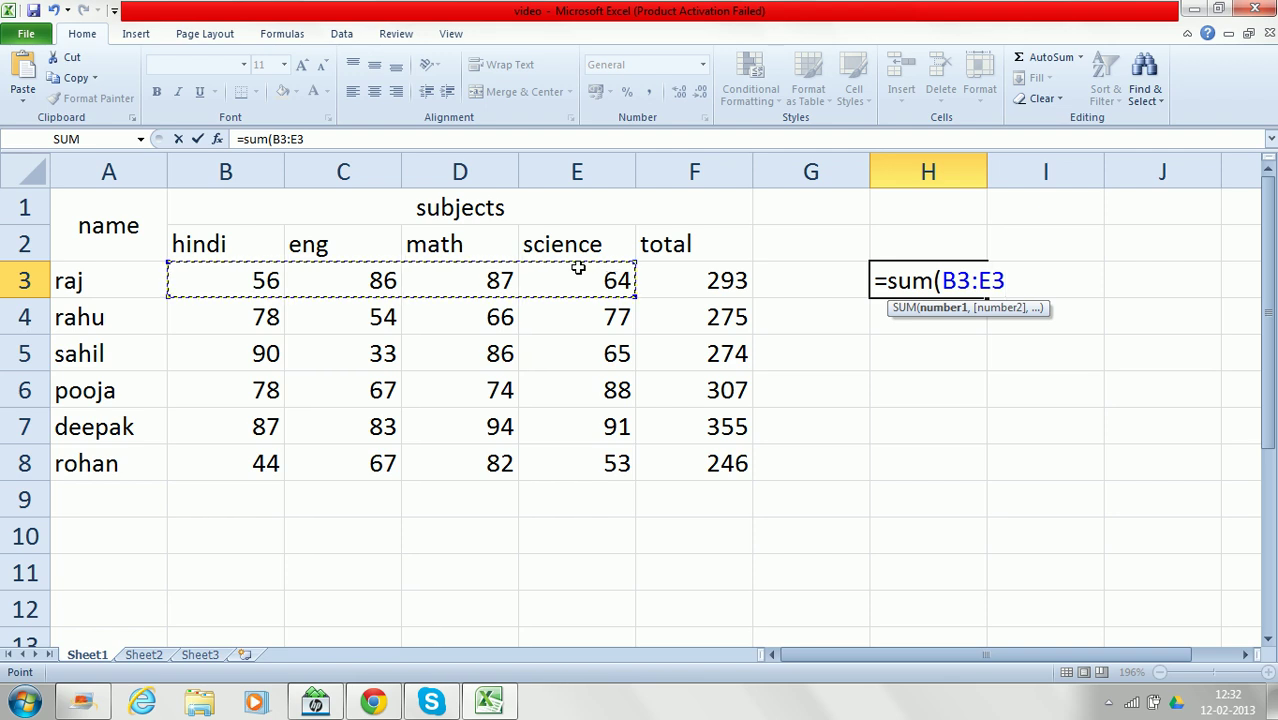
text())
key(Return)
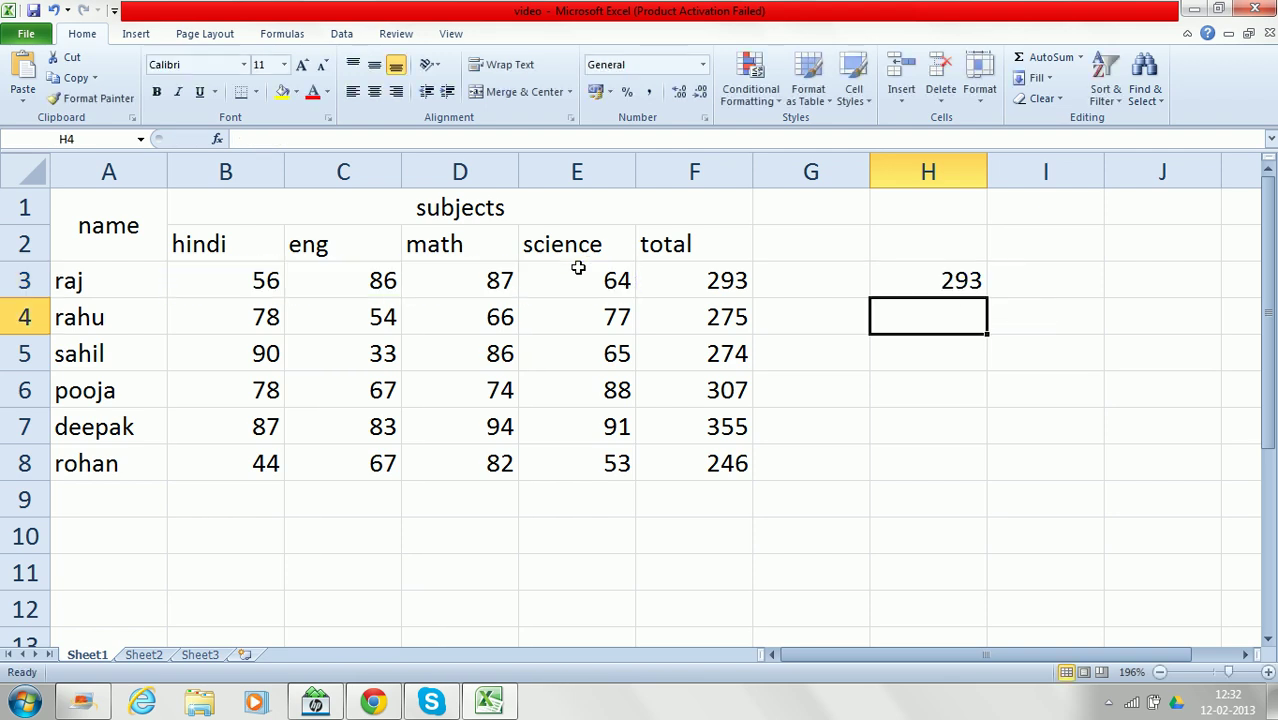
Copy H3's total formula down column H to H8, ending at 246.
click(940, 272)
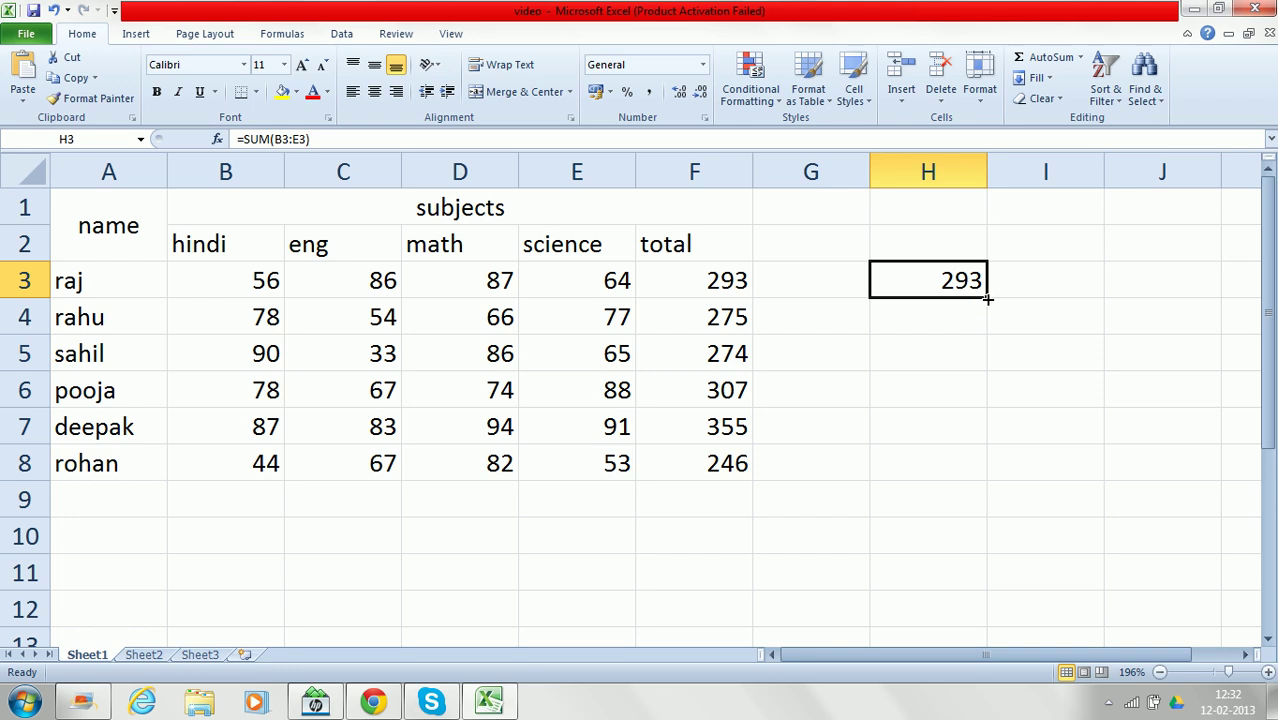
drag(987, 298, 991, 403)
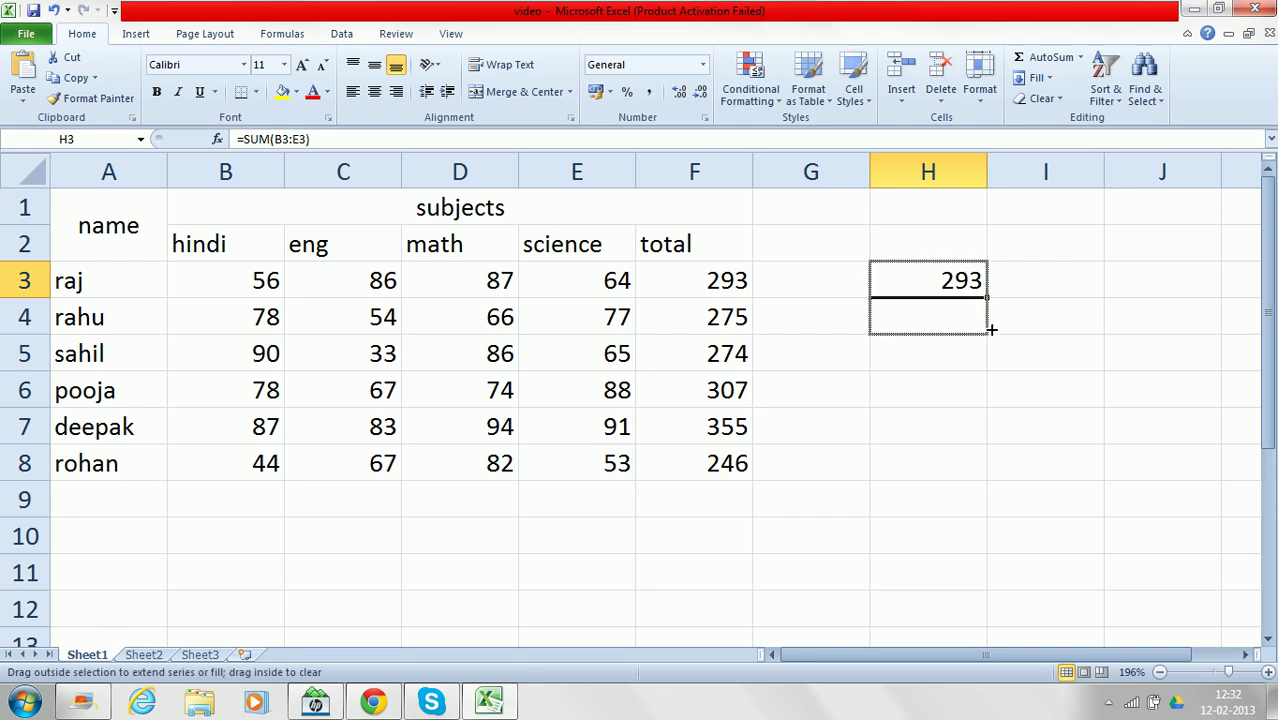
drag(991, 403, 987, 478)
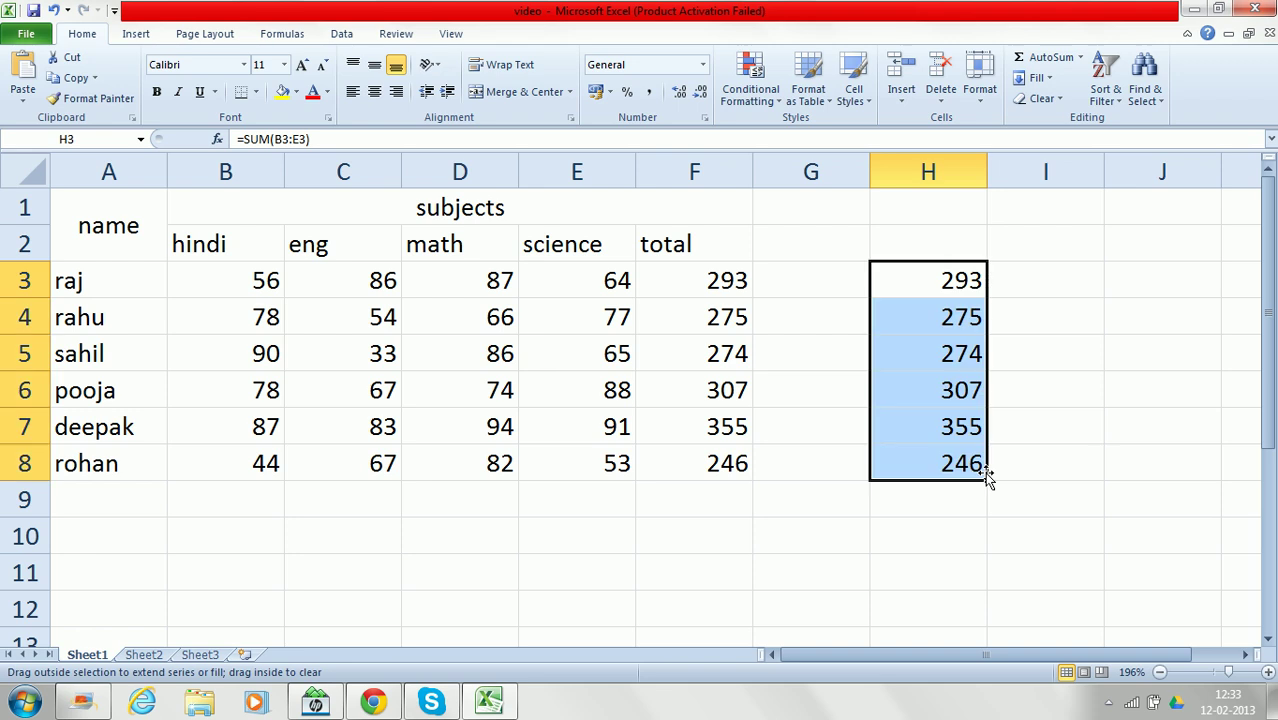
click(1013, 472)
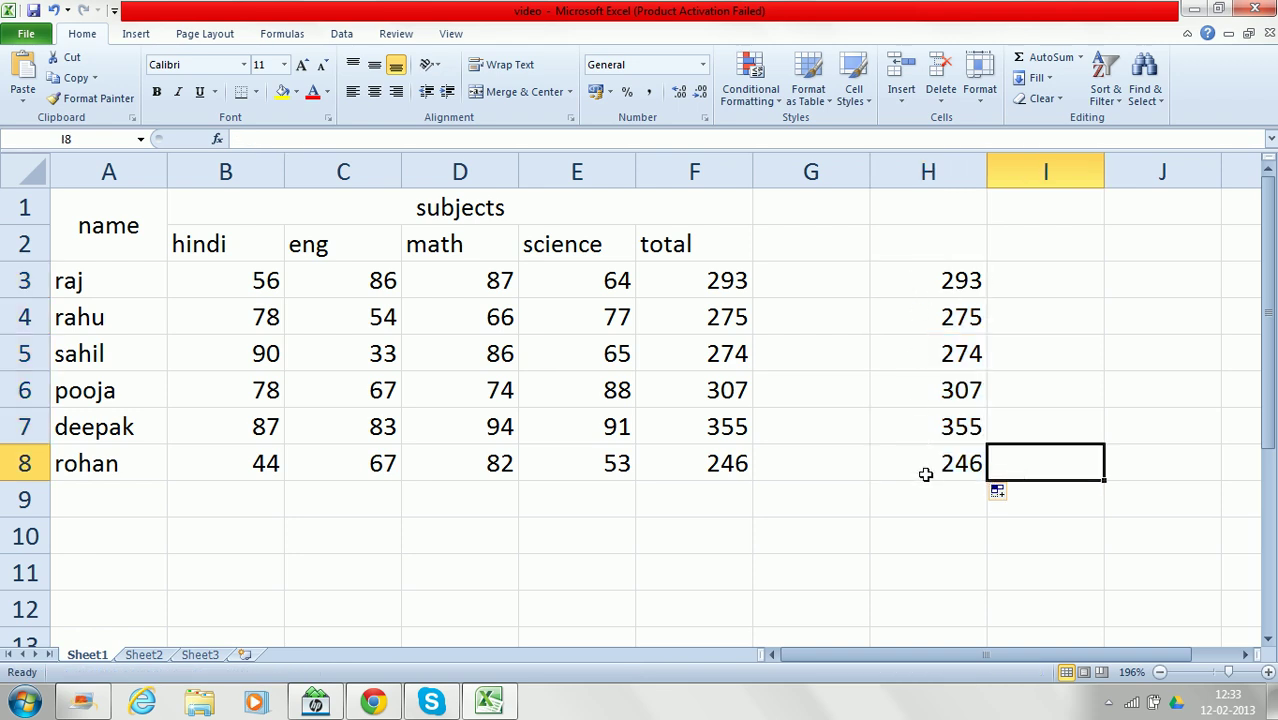
click(903, 272)
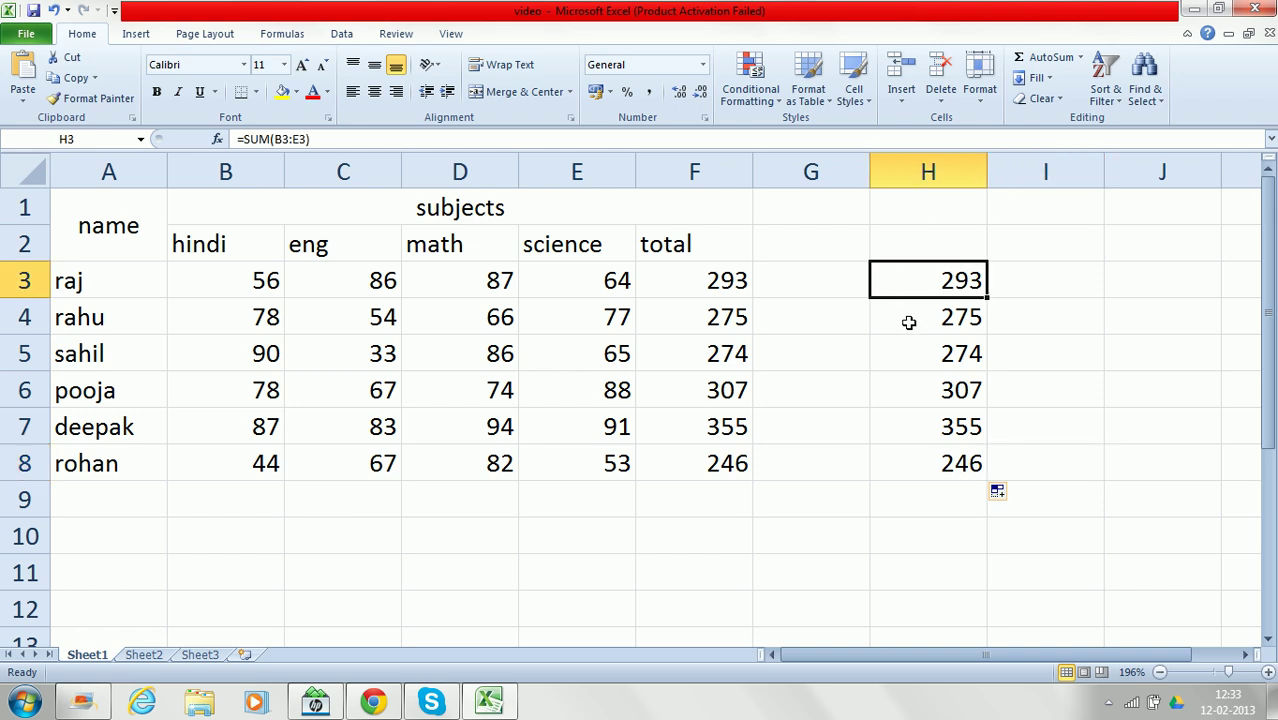
click(908, 322)
click(907, 358)
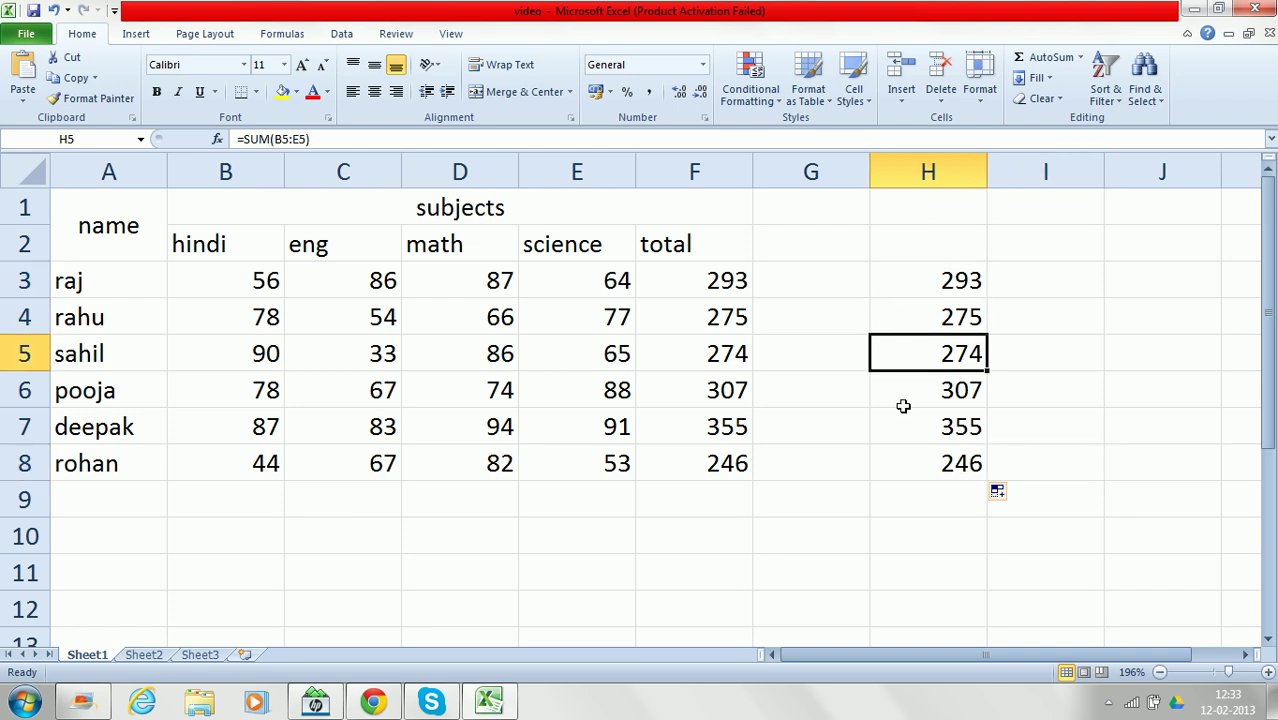
click(903, 405)
click(901, 426)
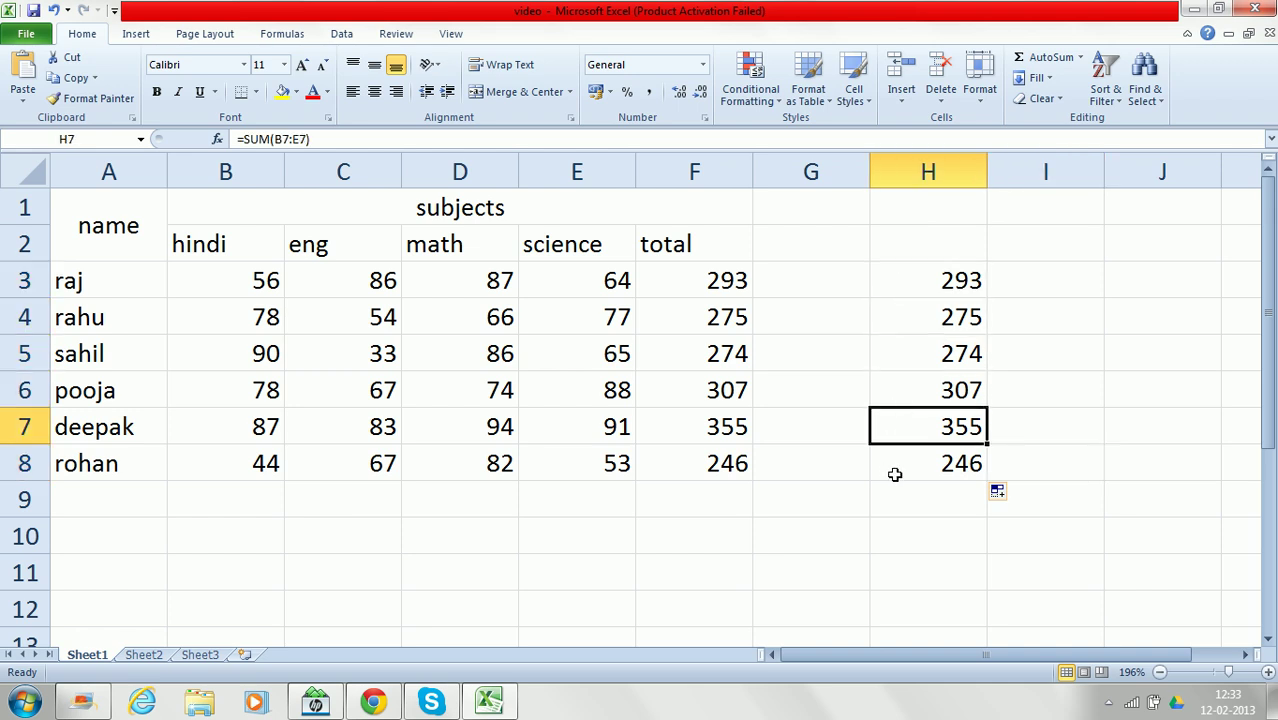
click(894, 474)
click(1125, 274)
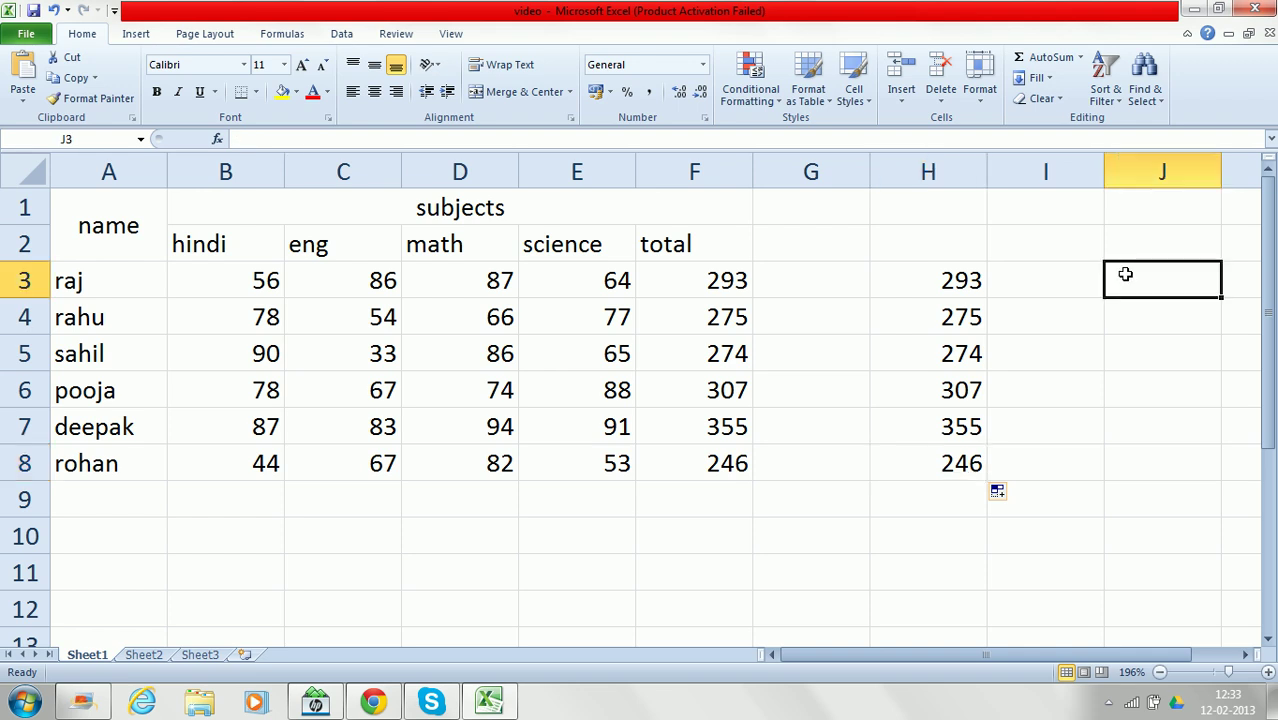
click(175, 569)
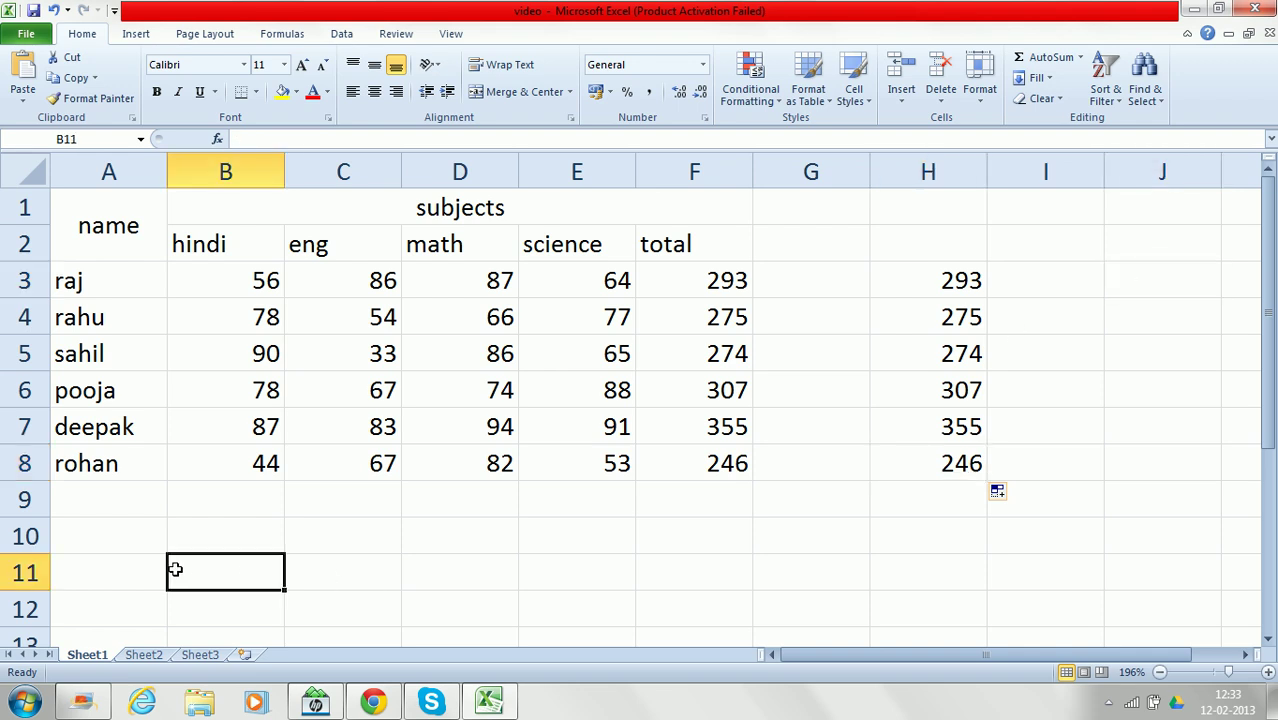
Enter 56 in B11 and 89 in D11.
key(Down)
key(Down)
key(Up)
key(Up)
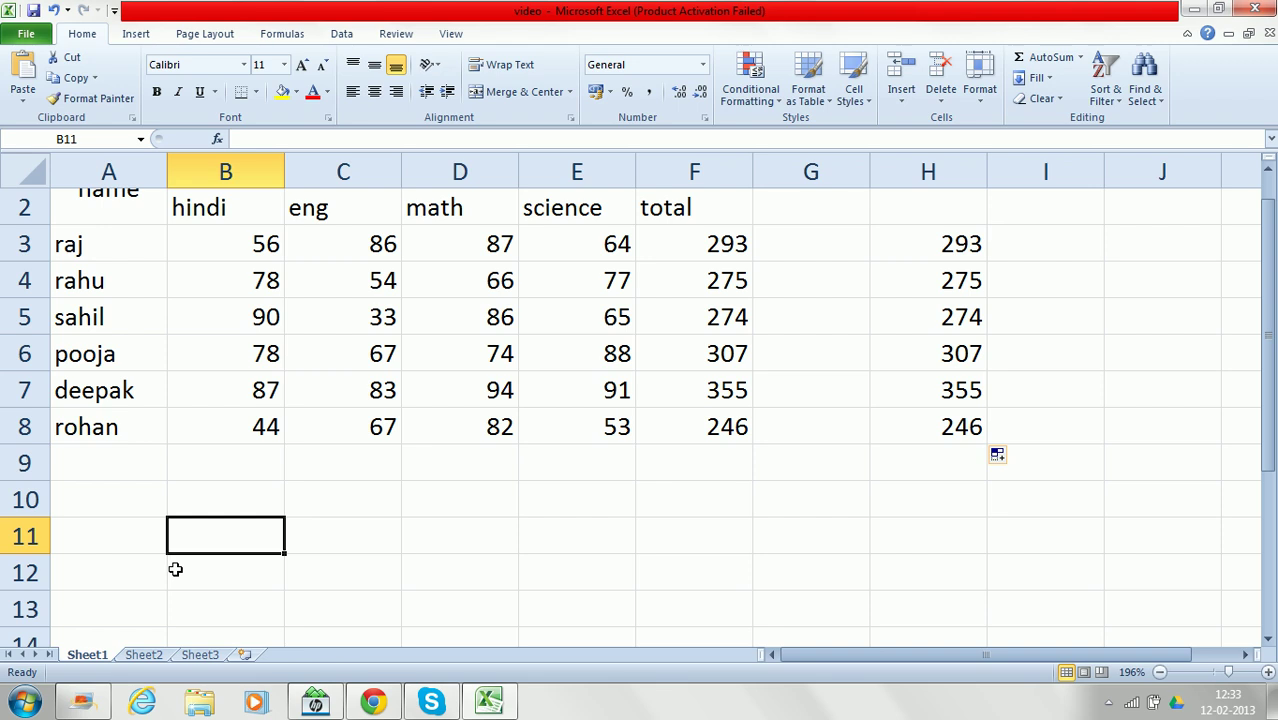
text(56)
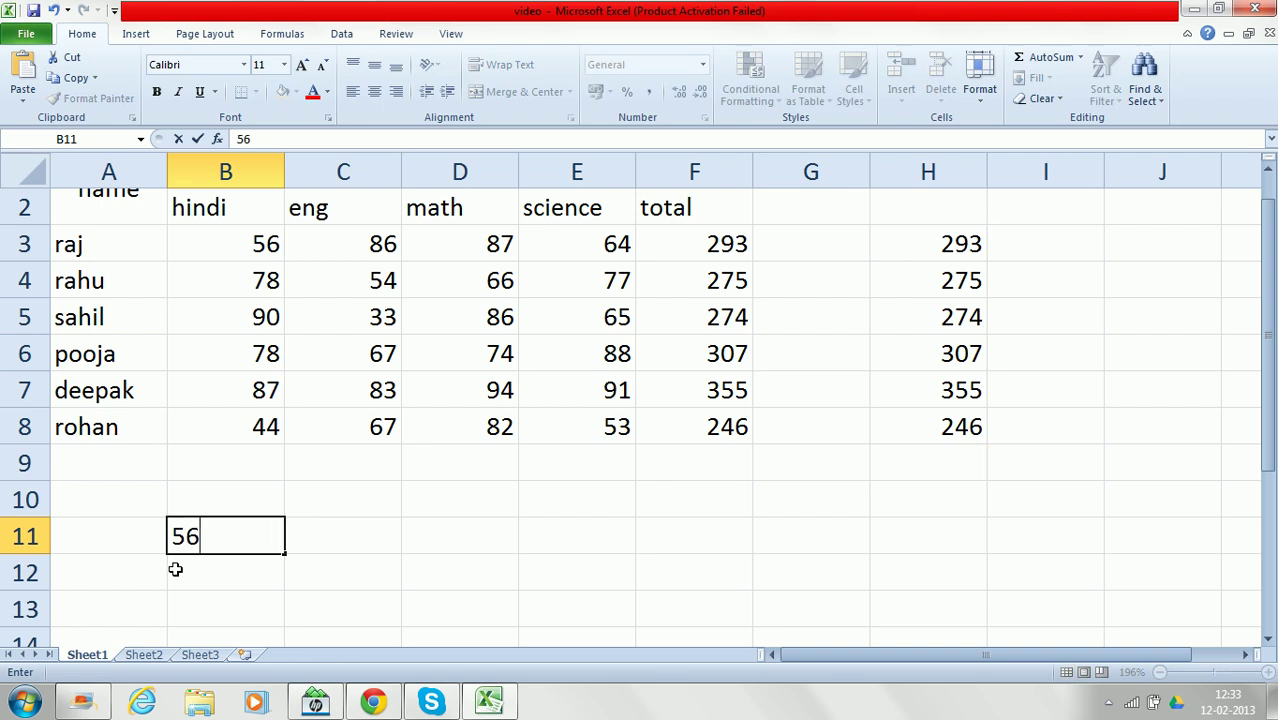
key(Right)
key(Right)
text(89)
key(Down)
key(Down)
key(Down)
Enter 67 in C14 and 34 in F14.
key(Left)
key(Left)
key(Right)
text(67)
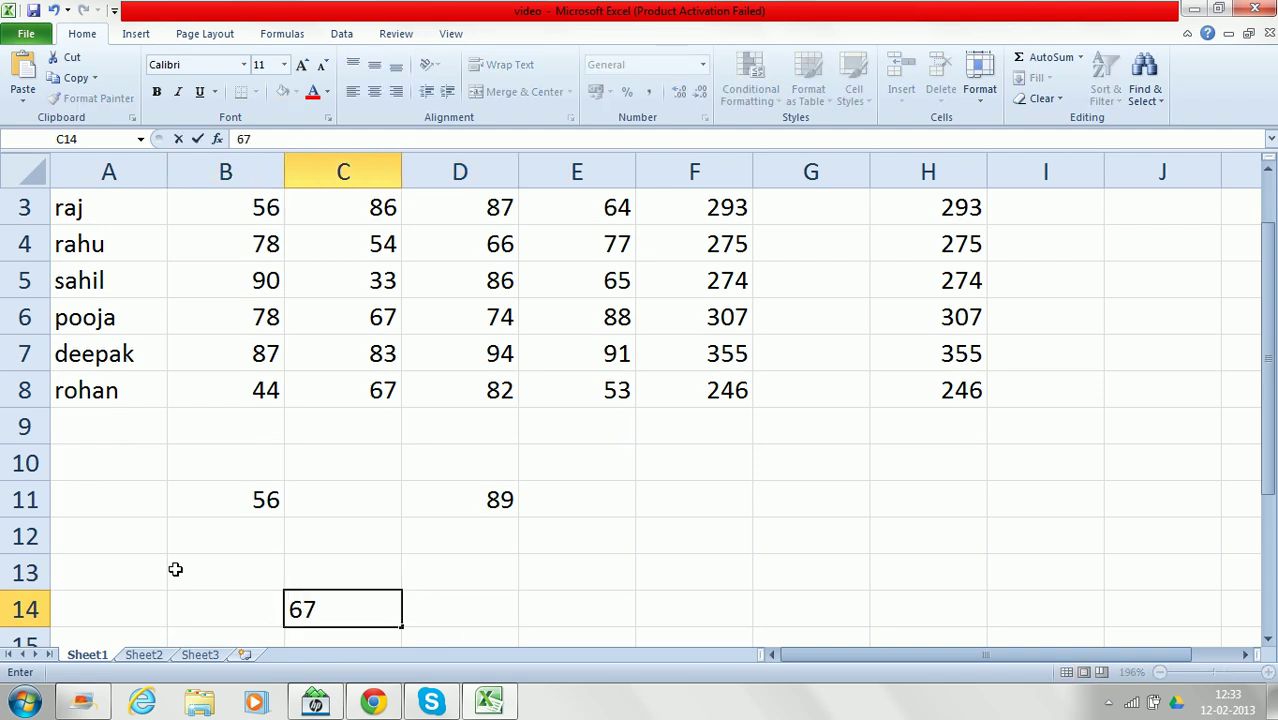
key(Right)
key(Right)
key(Right)
text(34)
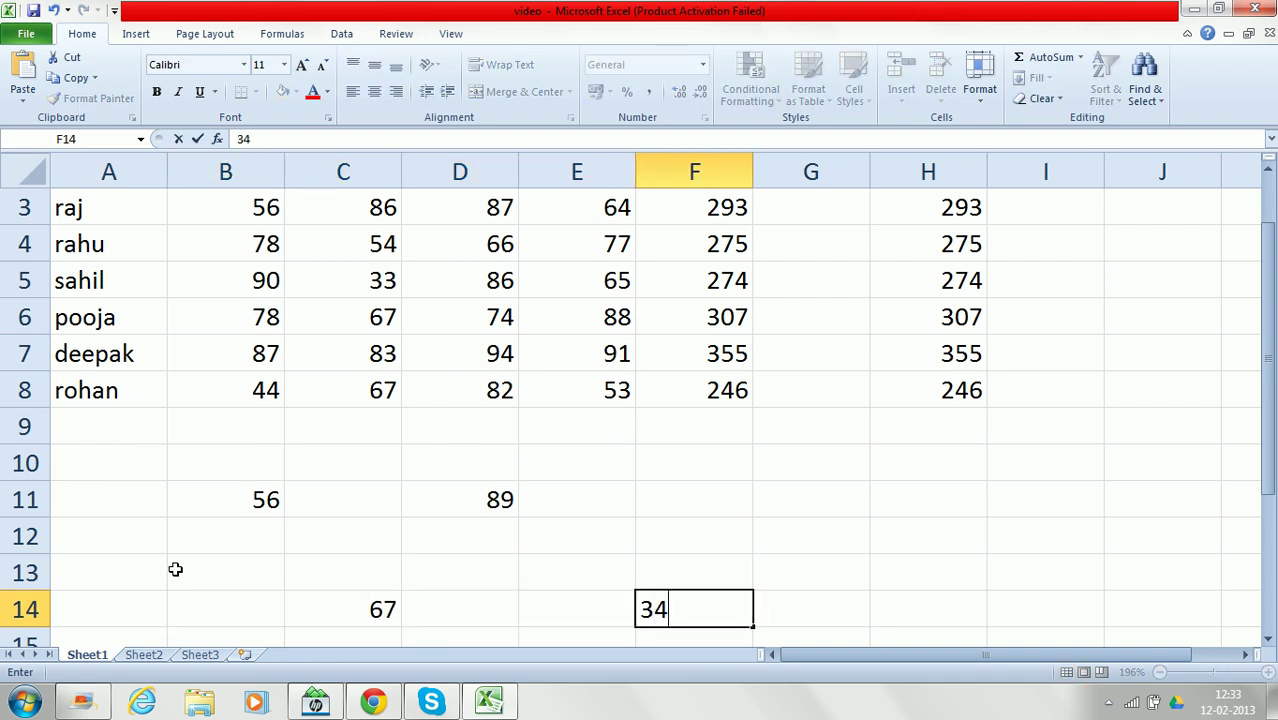
click(131, 600)
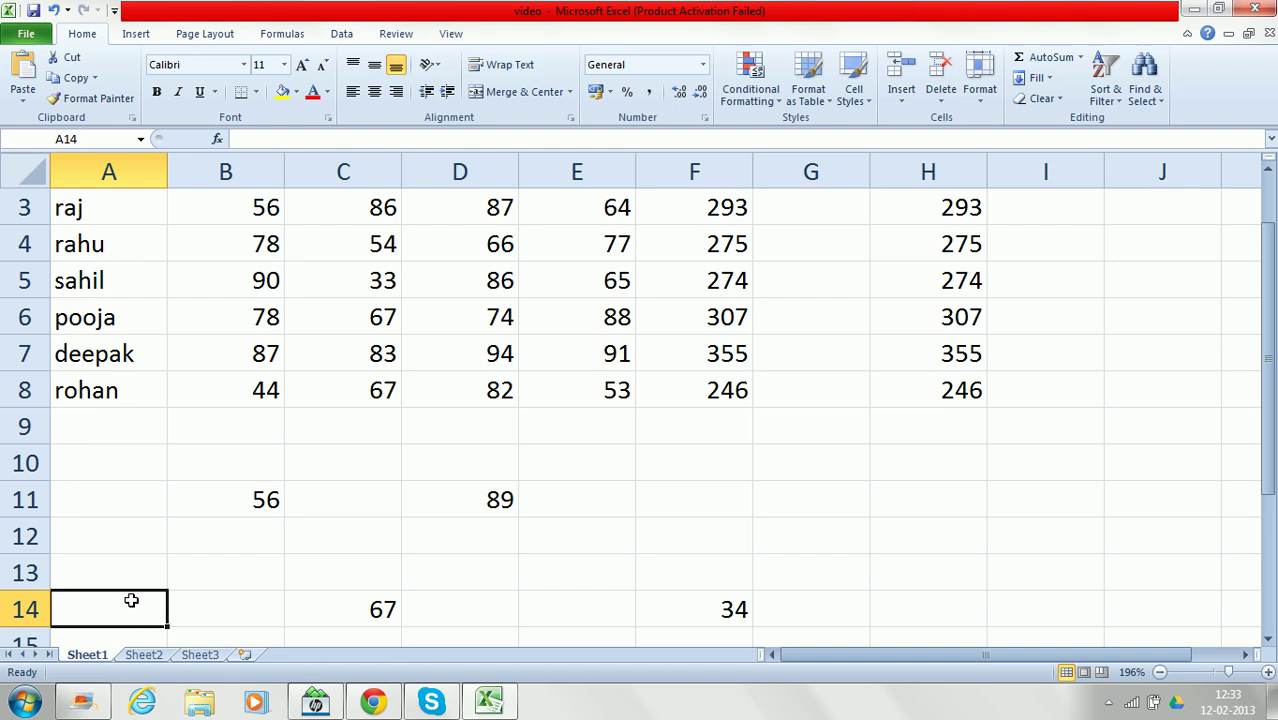
Enter =SUM(B11,D11,C14,F14) in A14, which totals 246.
text(=sum)
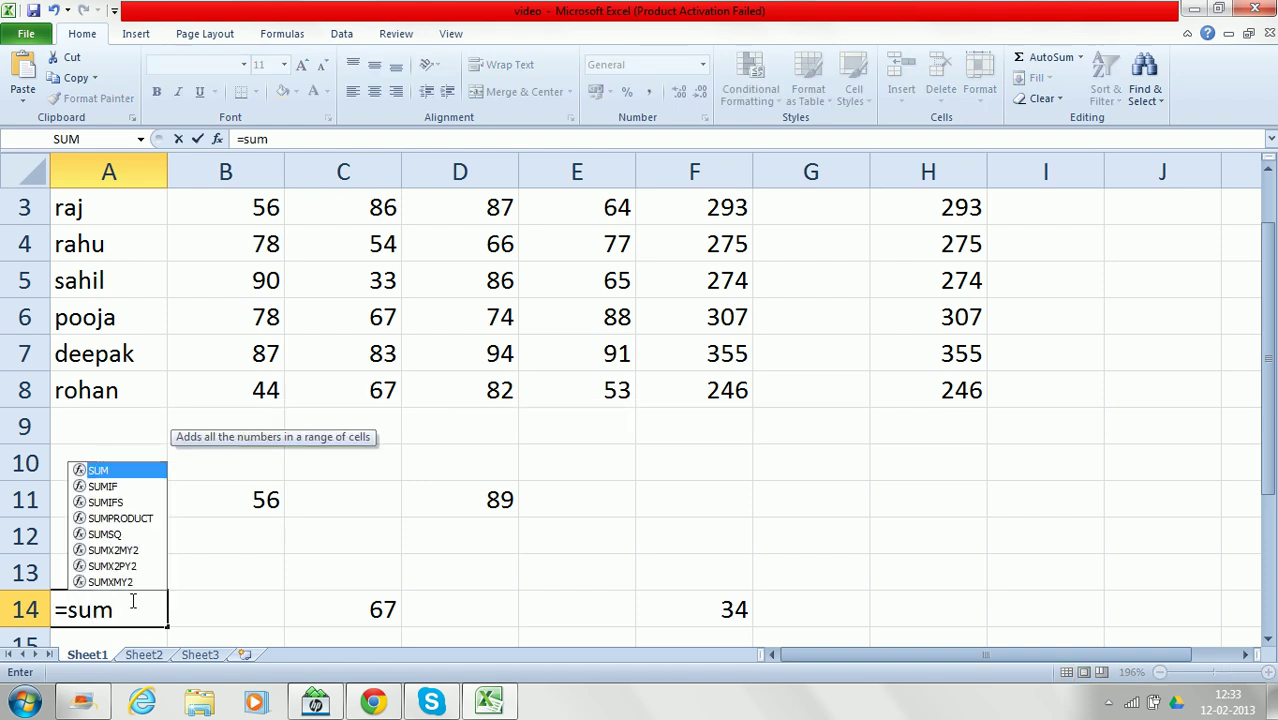
text(()
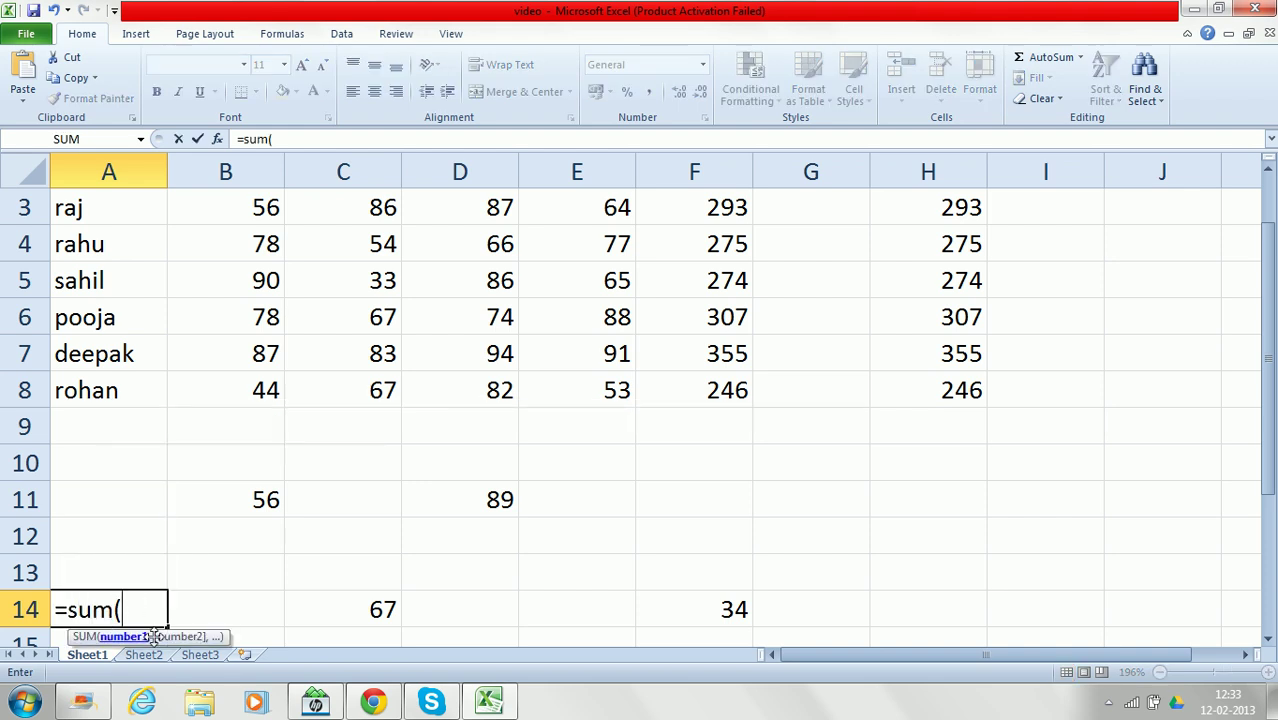
click(246, 497)
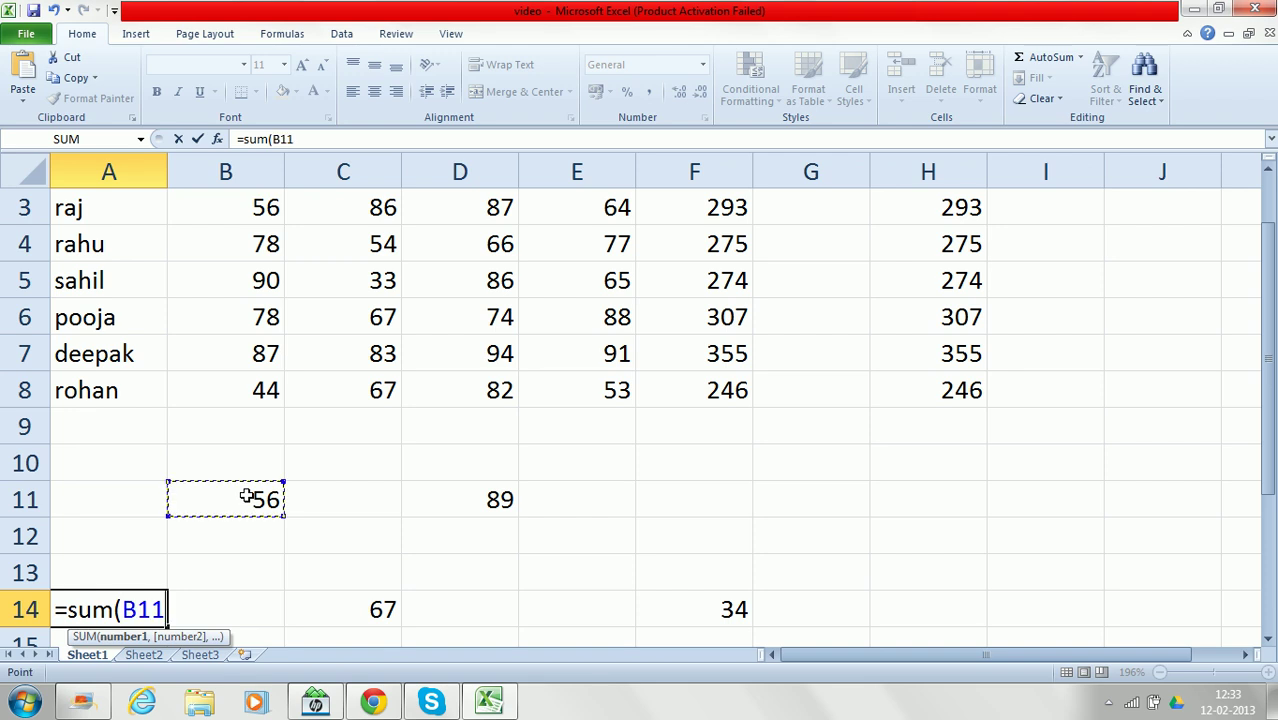
click(492, 500)
text(,)
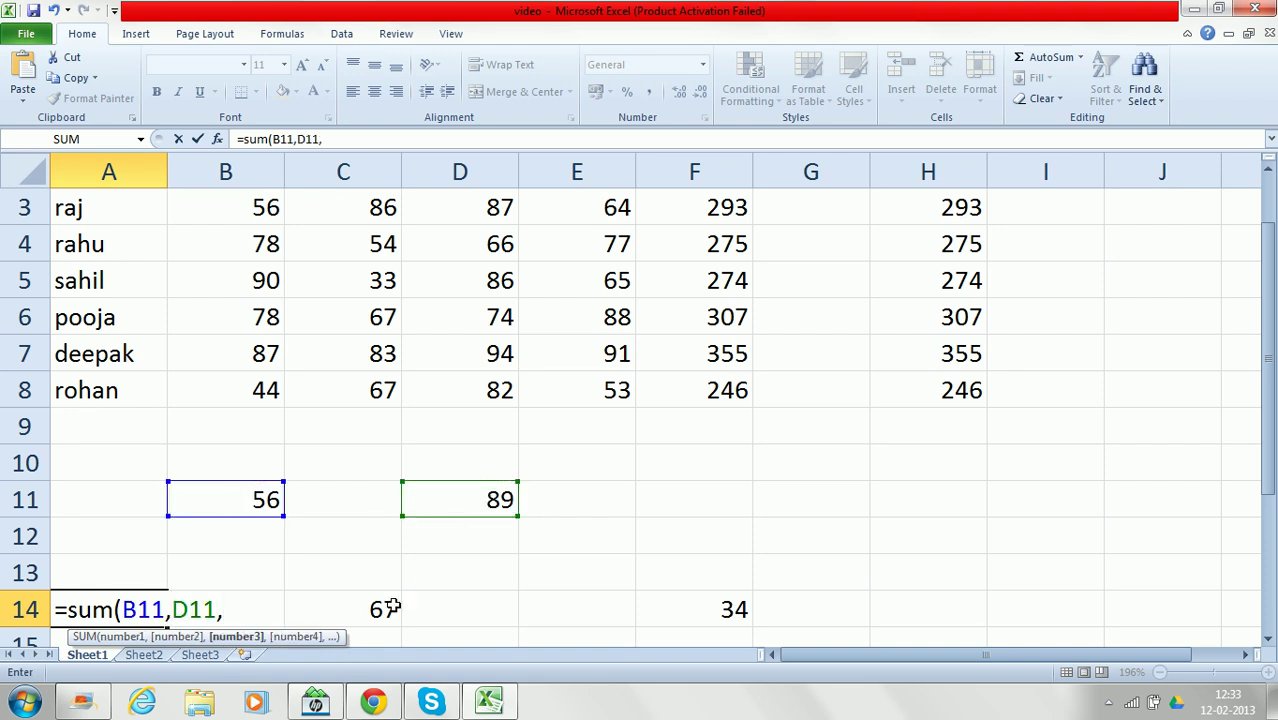
click(358, 610)
text(,)
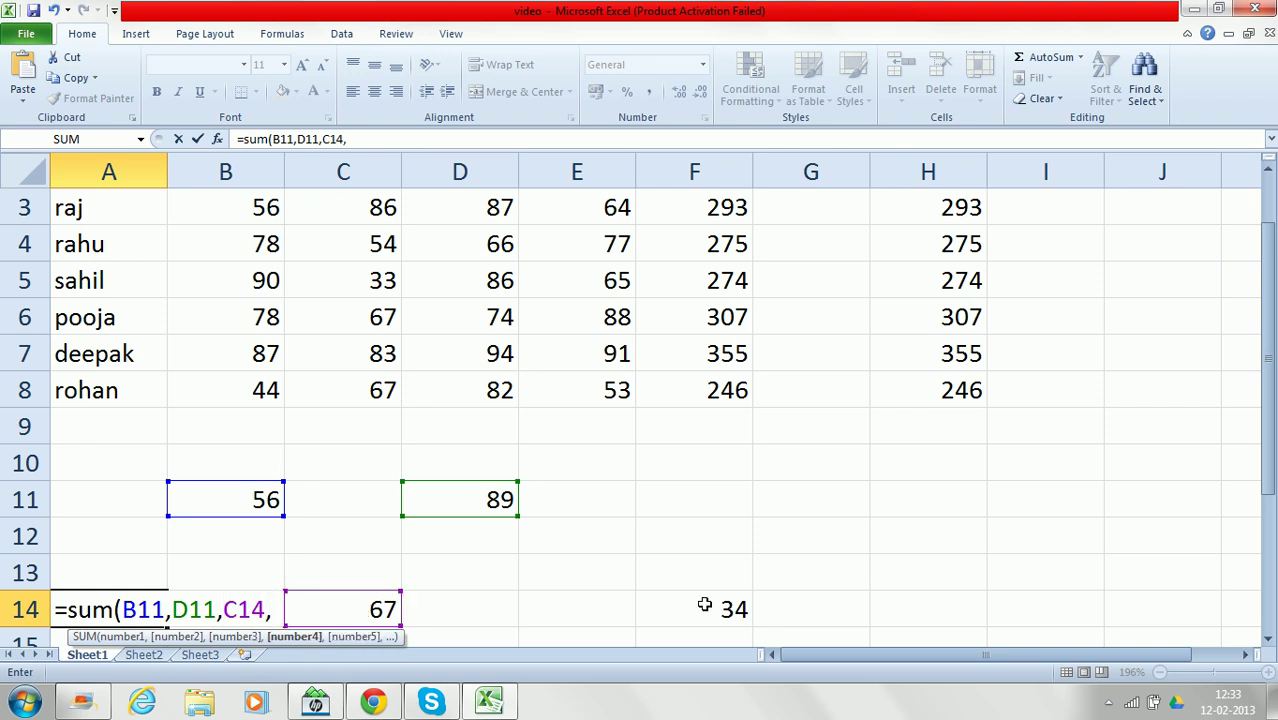
click(705, 606)
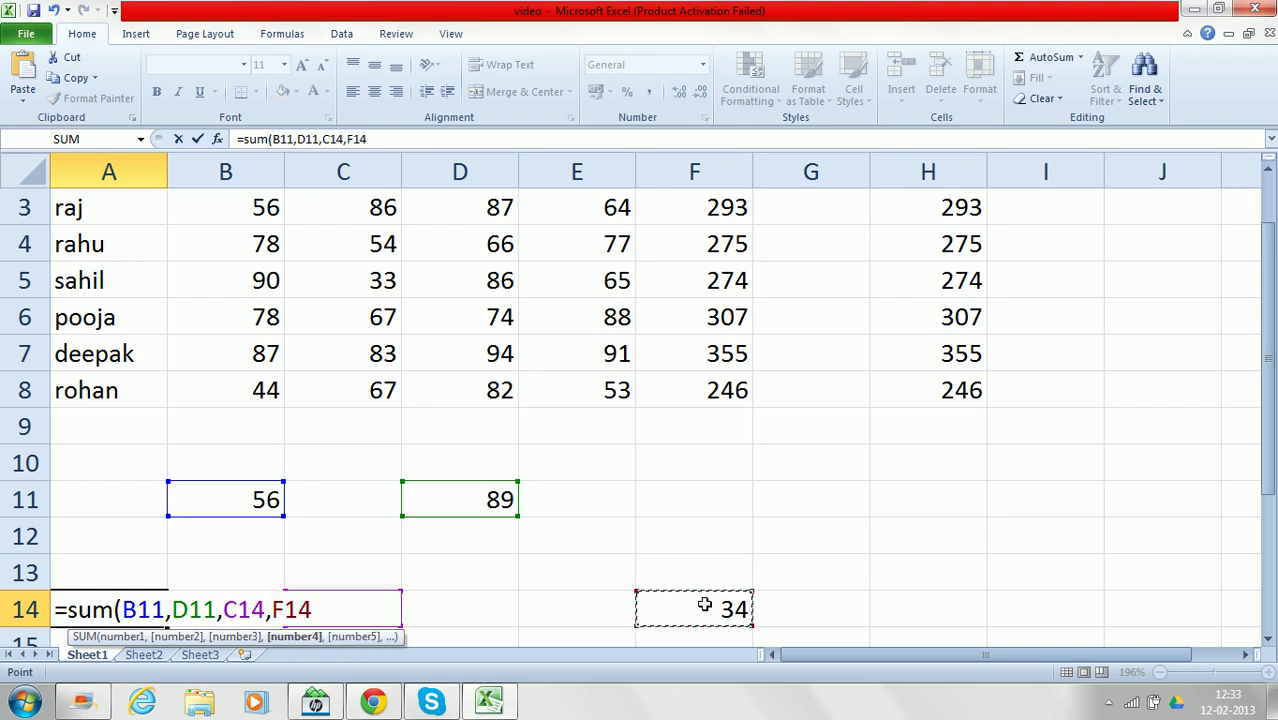
text())
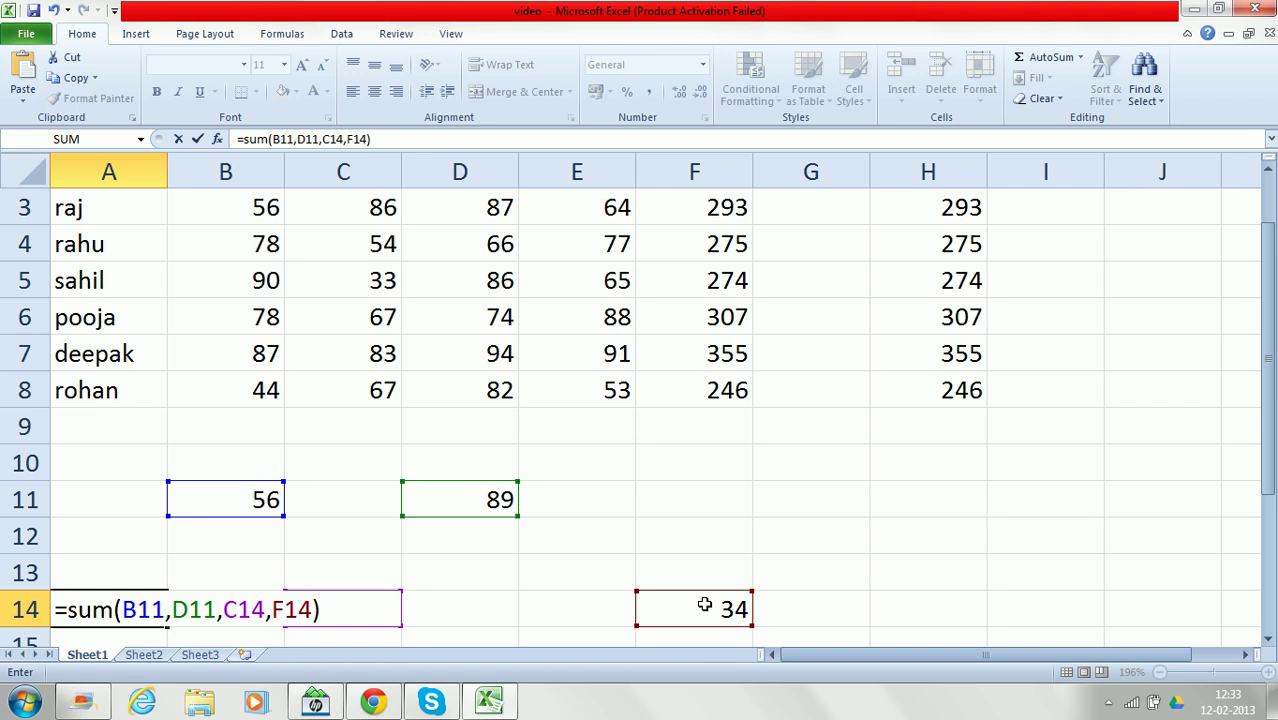
key(Return)
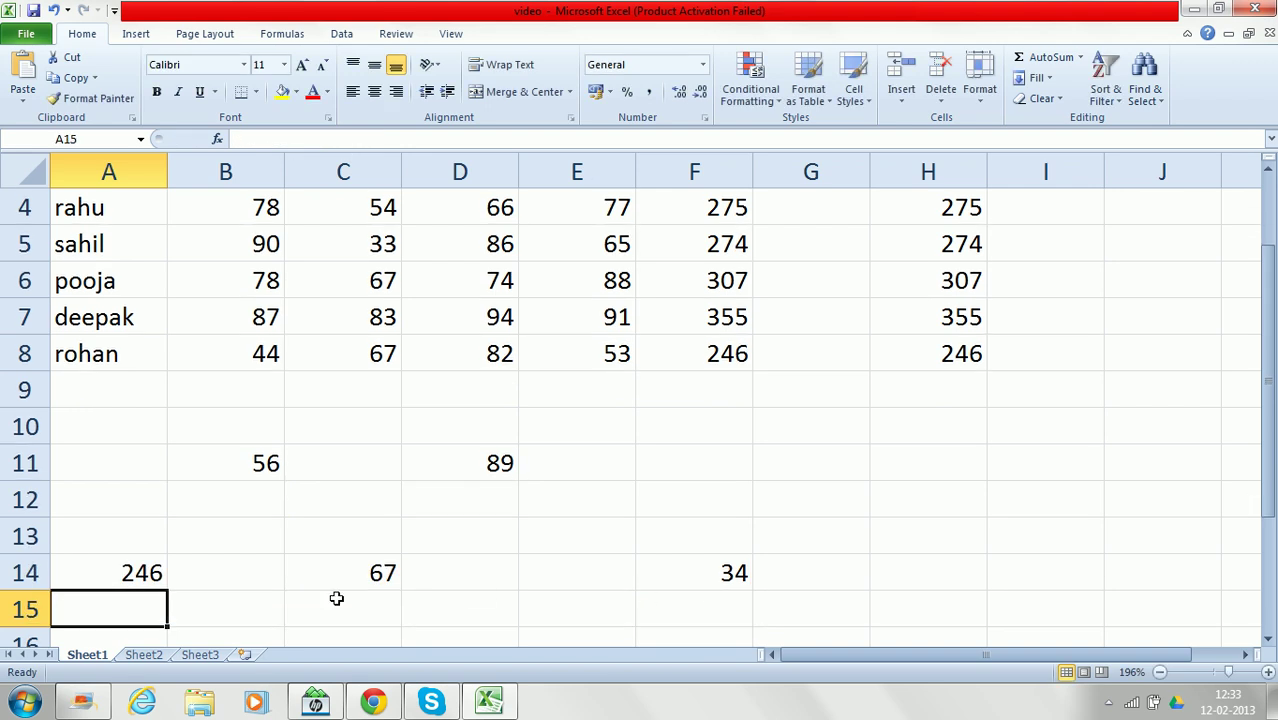
click(148, 572)
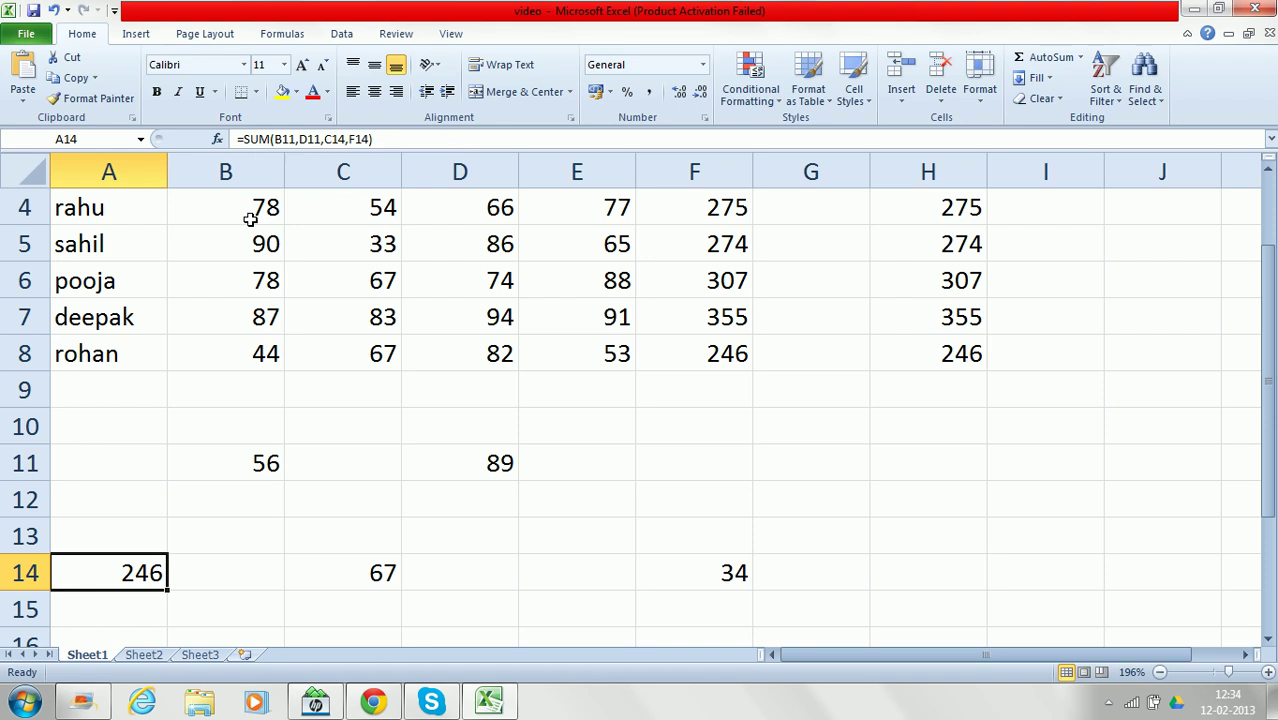
Enter =B11+C14+D11+F14 in B15, adding the four numbers to 246.
click(231, 621)
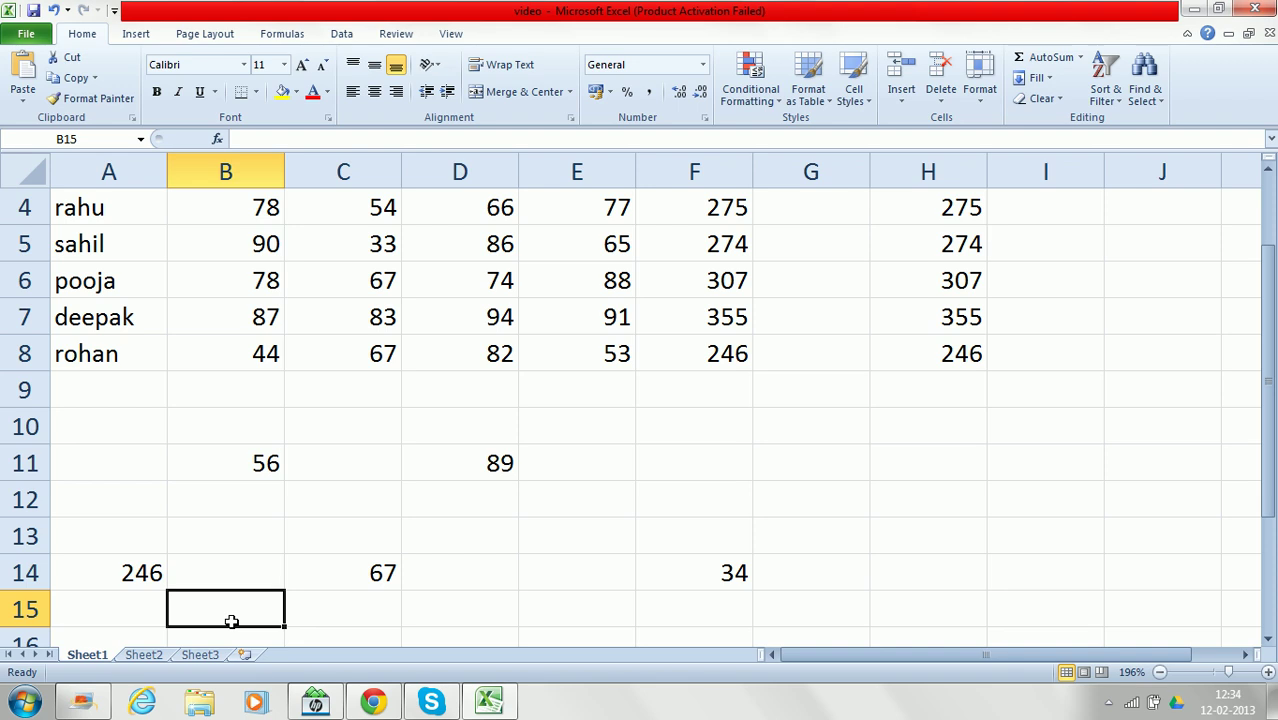
text(=)
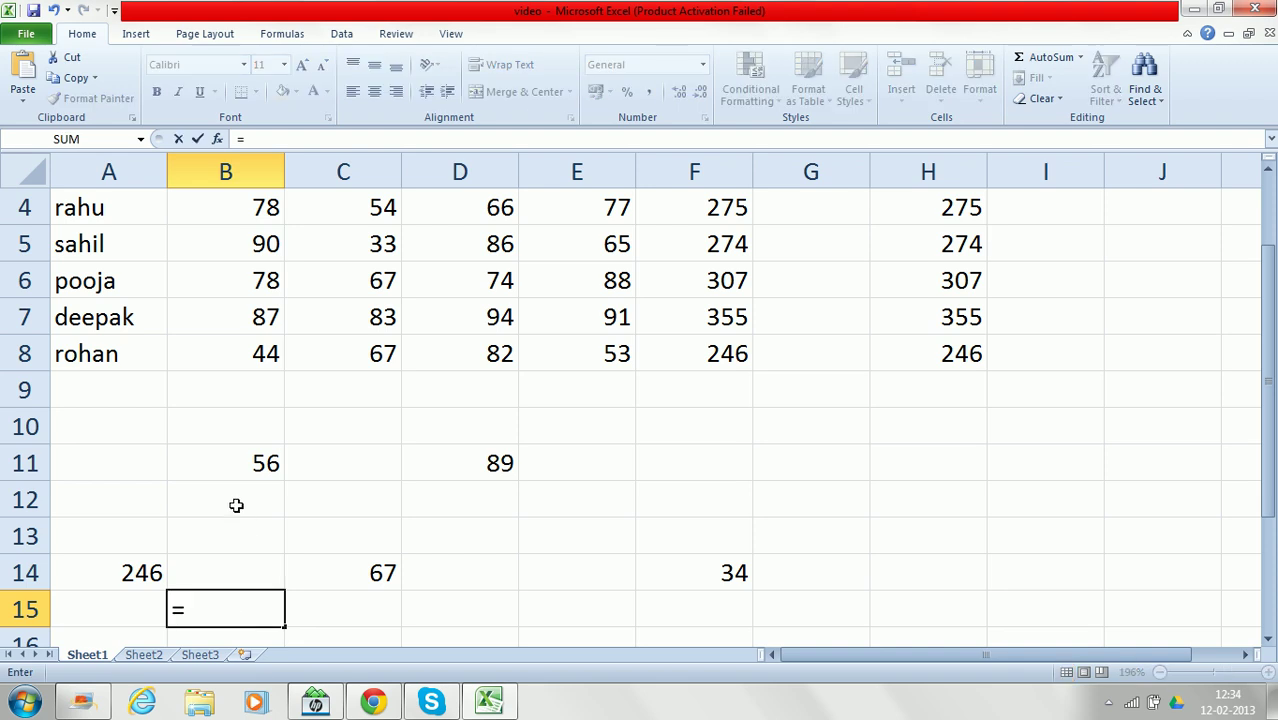
click(242, 457)
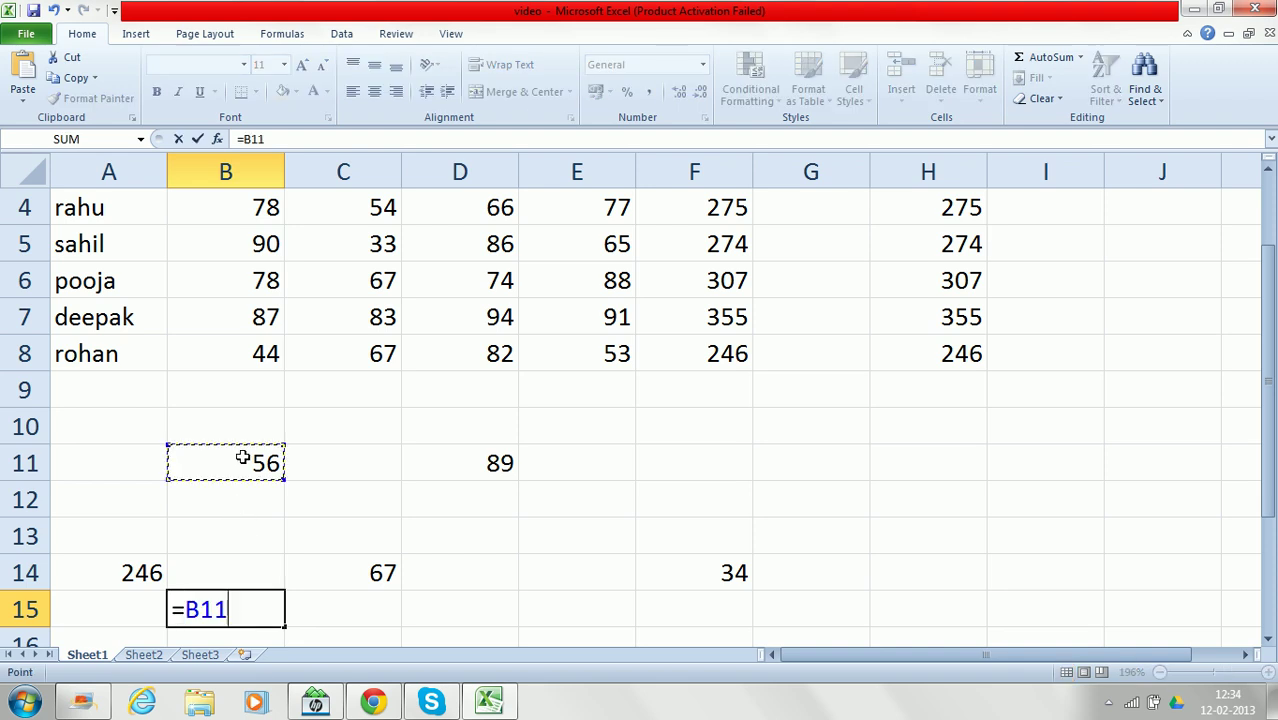
text(+)
click(353, 573)
text(+)
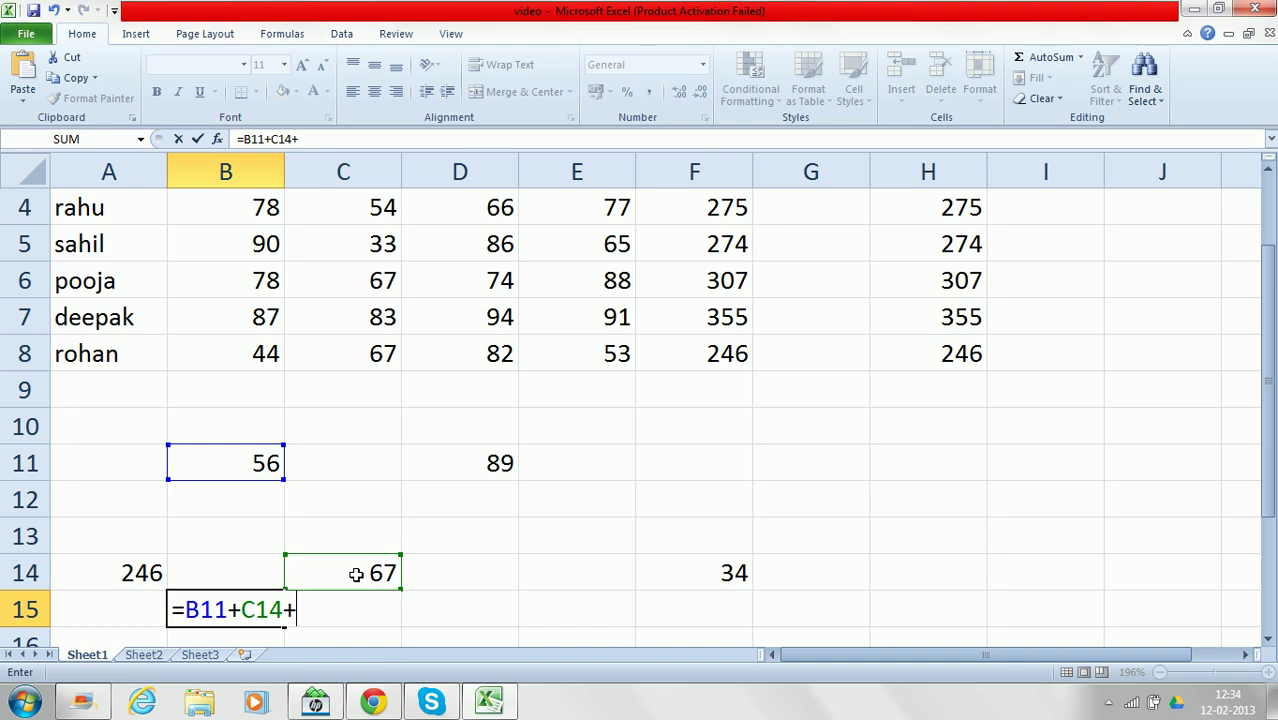
click(479, 461)
text(+)
click(727, 570)
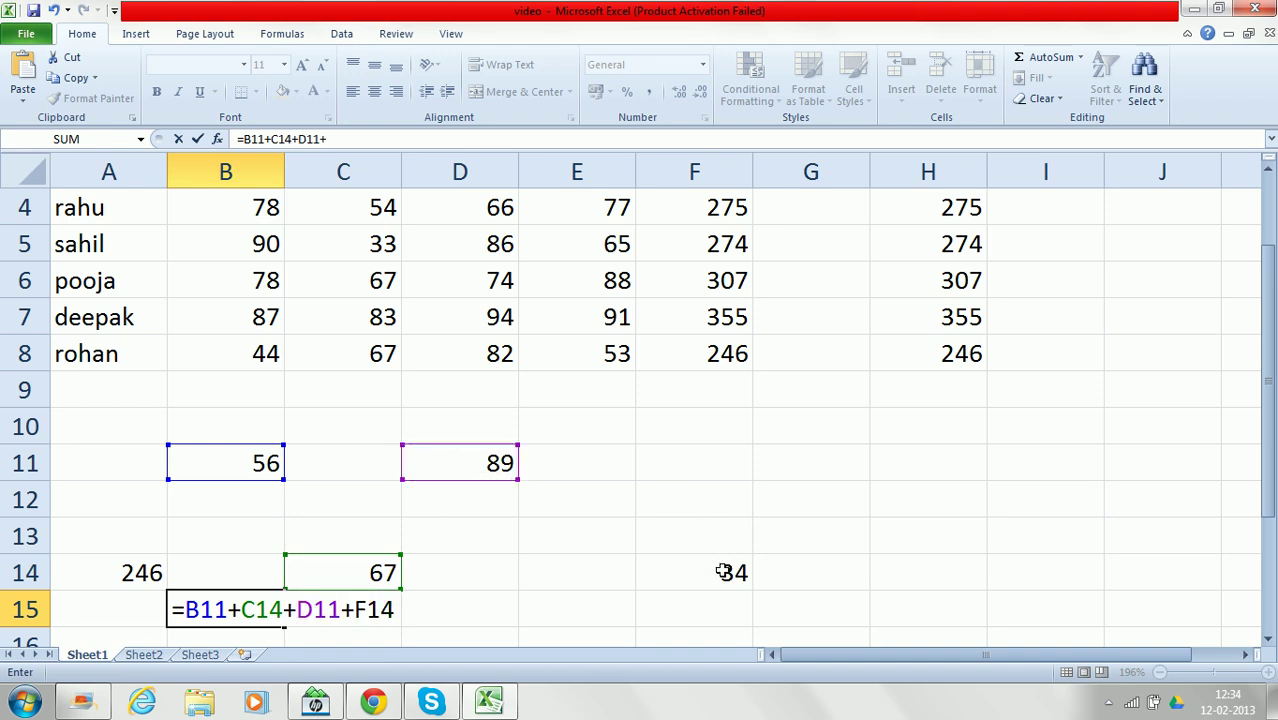
key(Return)
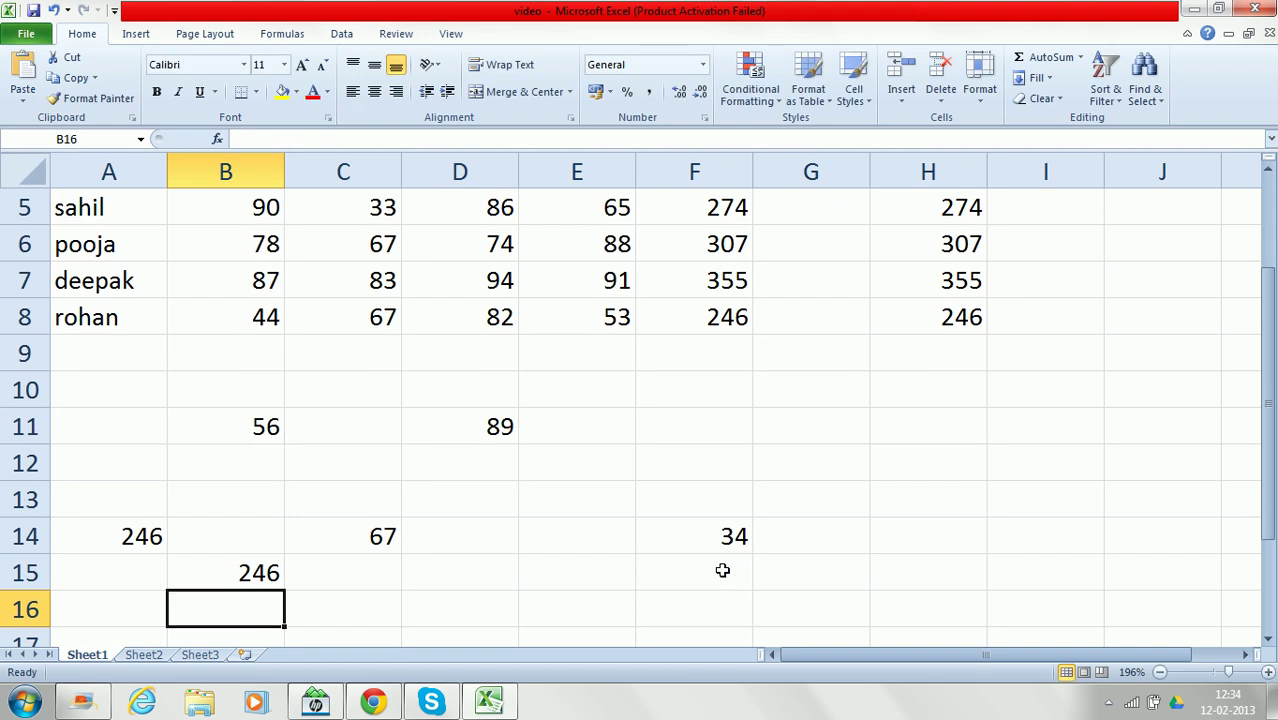
click(232, 585)
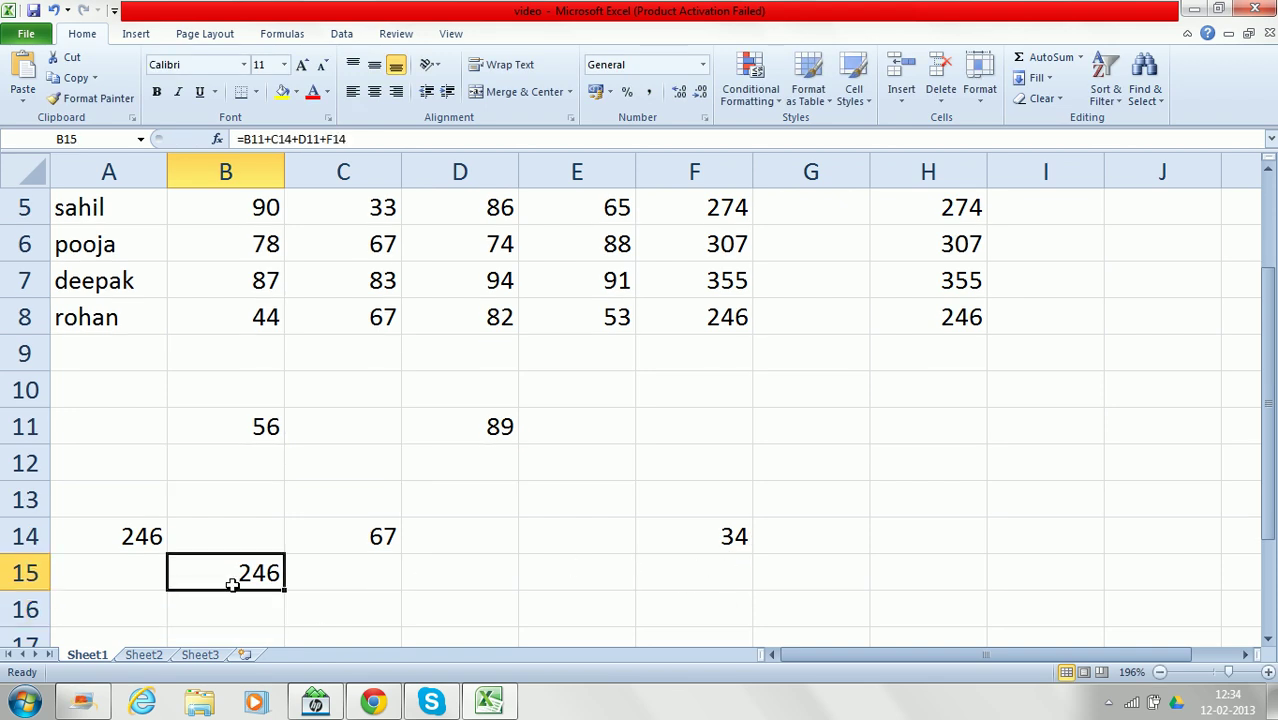
click(597, 573)
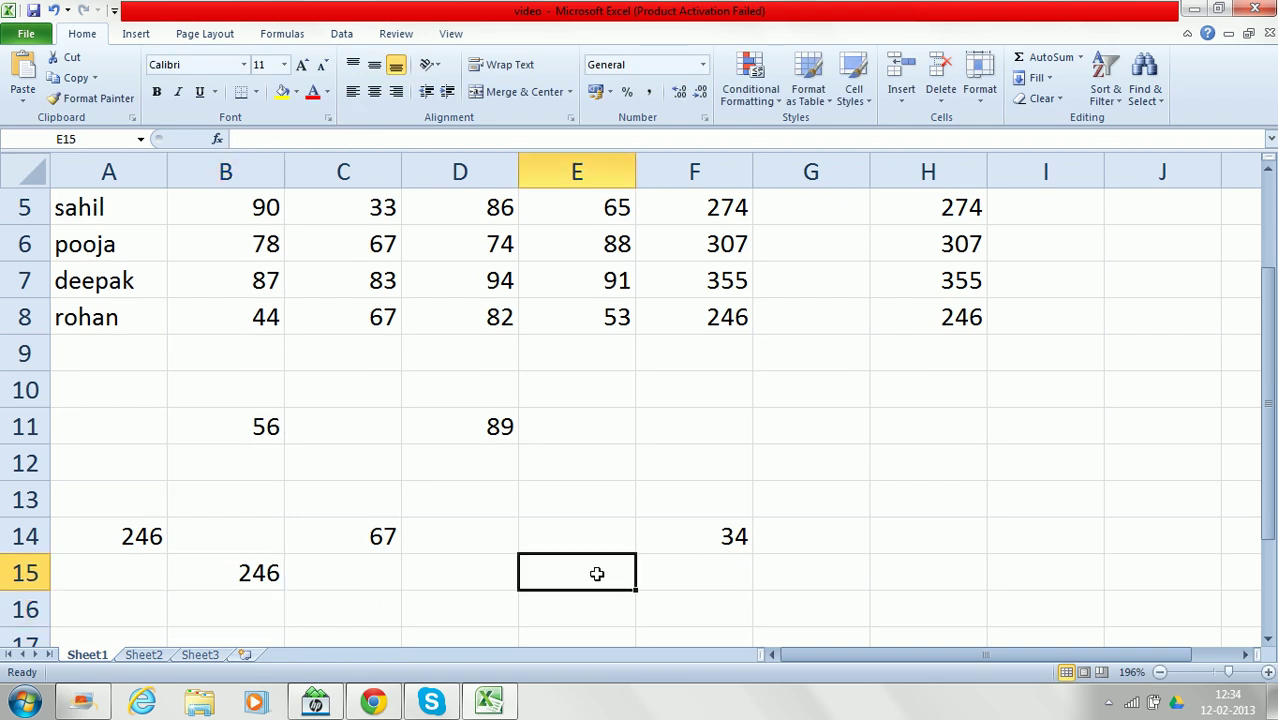
key(Right)
key(Right)
key(Right)
key(Right)
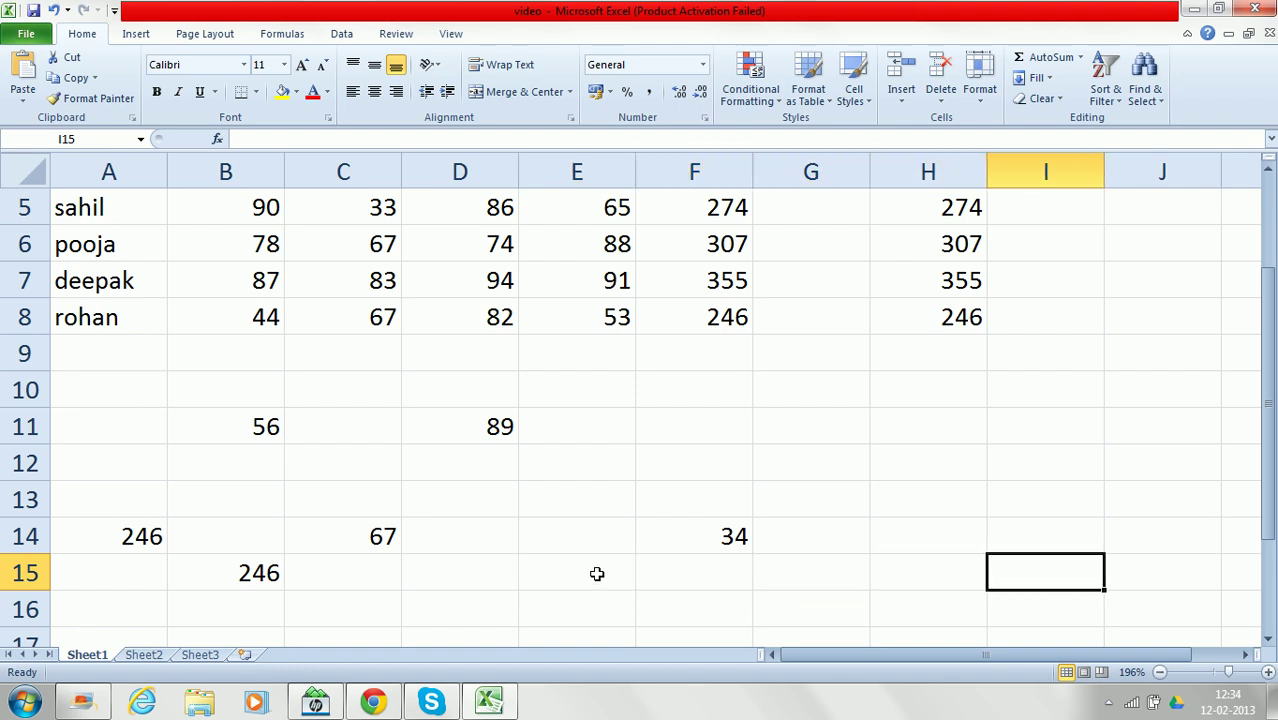
key(Up)
key(Up)
key(Up)
key(Up)
key(Up)
key(Up)
key(Up)
key(Up)
key(Up)
key(Up)
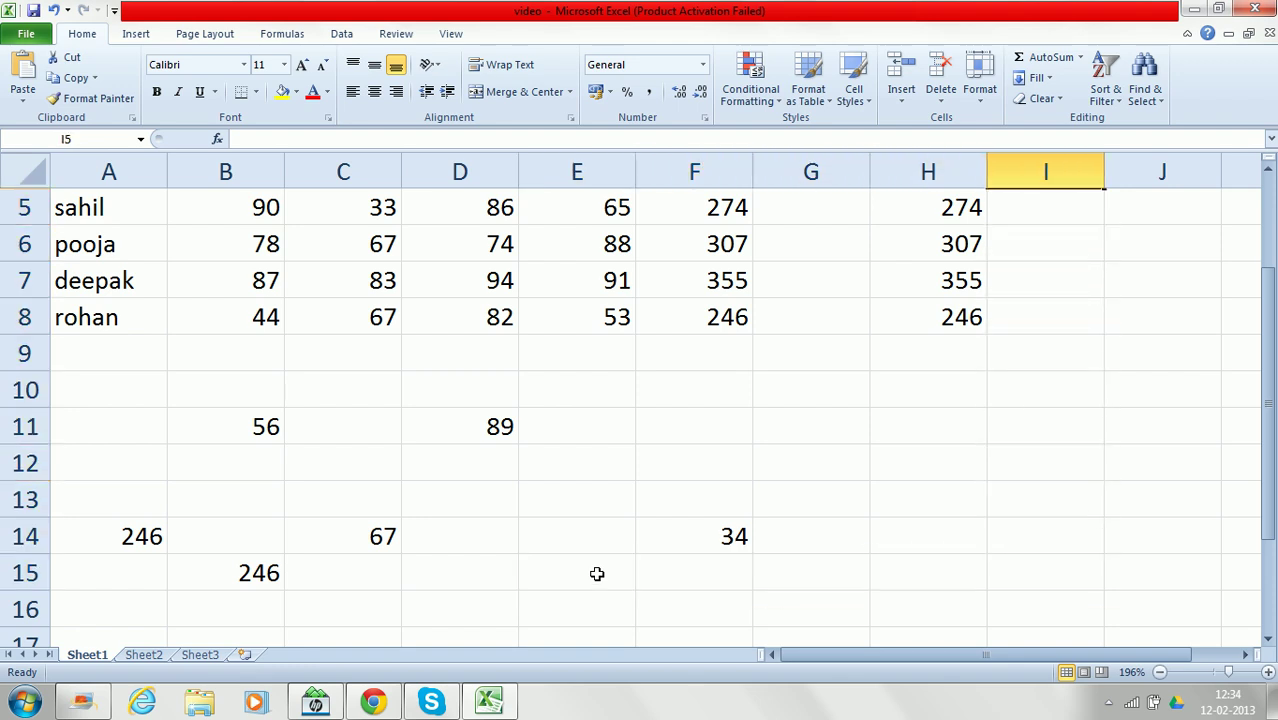
key(Up)
key(Left)
key(Left)
key(Left)
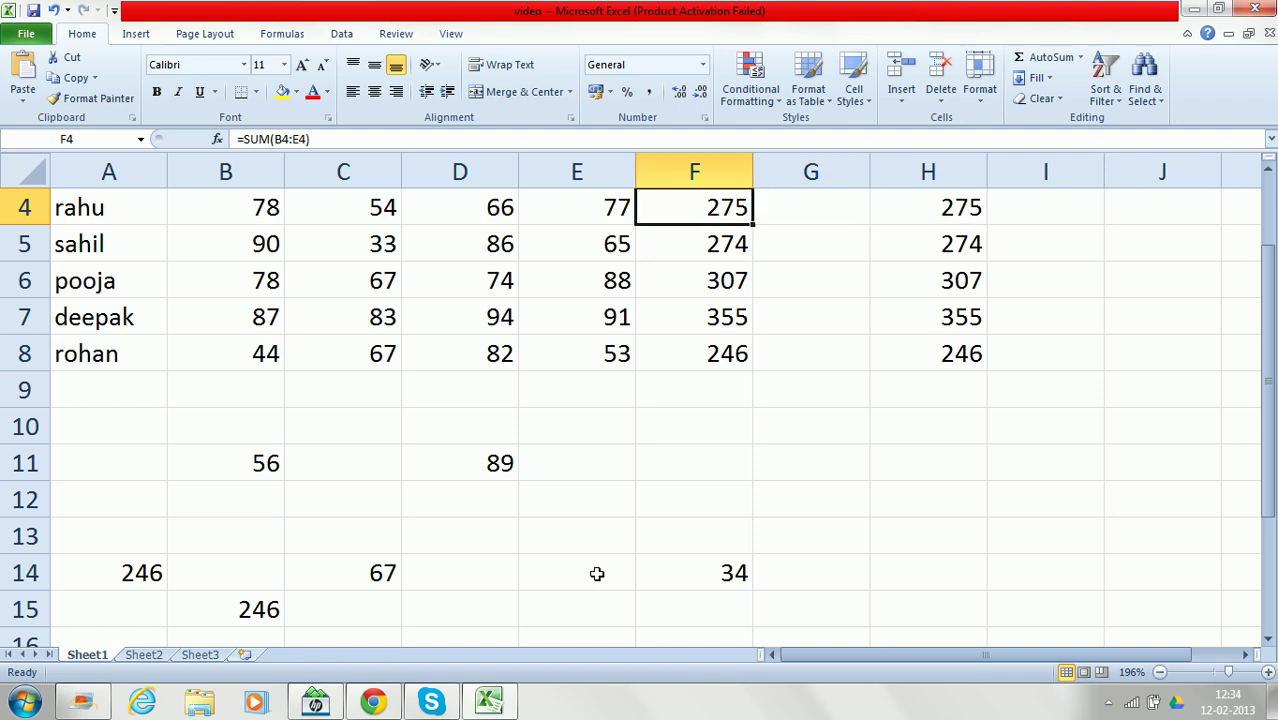
key(Down)
key(Down)
key(Down)
key(Down)
key(Down)
key(Down)
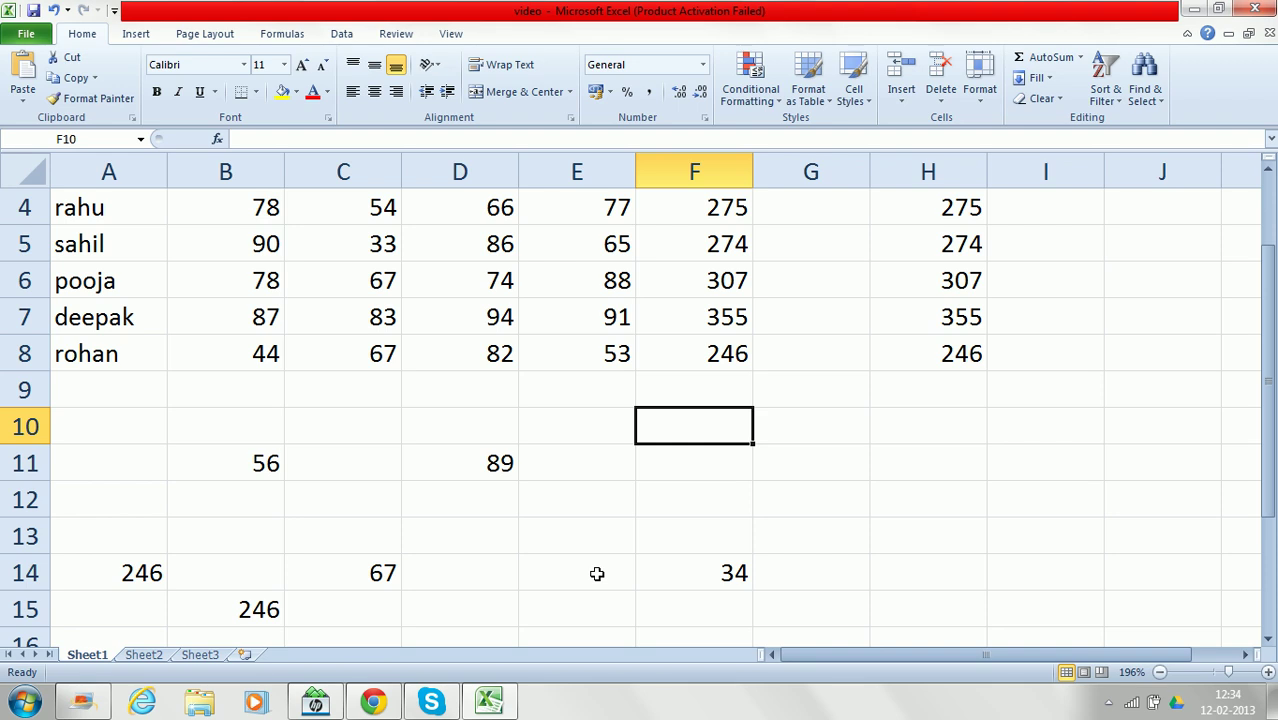
Enter =D11-B11 in F10 so it shows 89 minus 56, which is 33.
text(=)
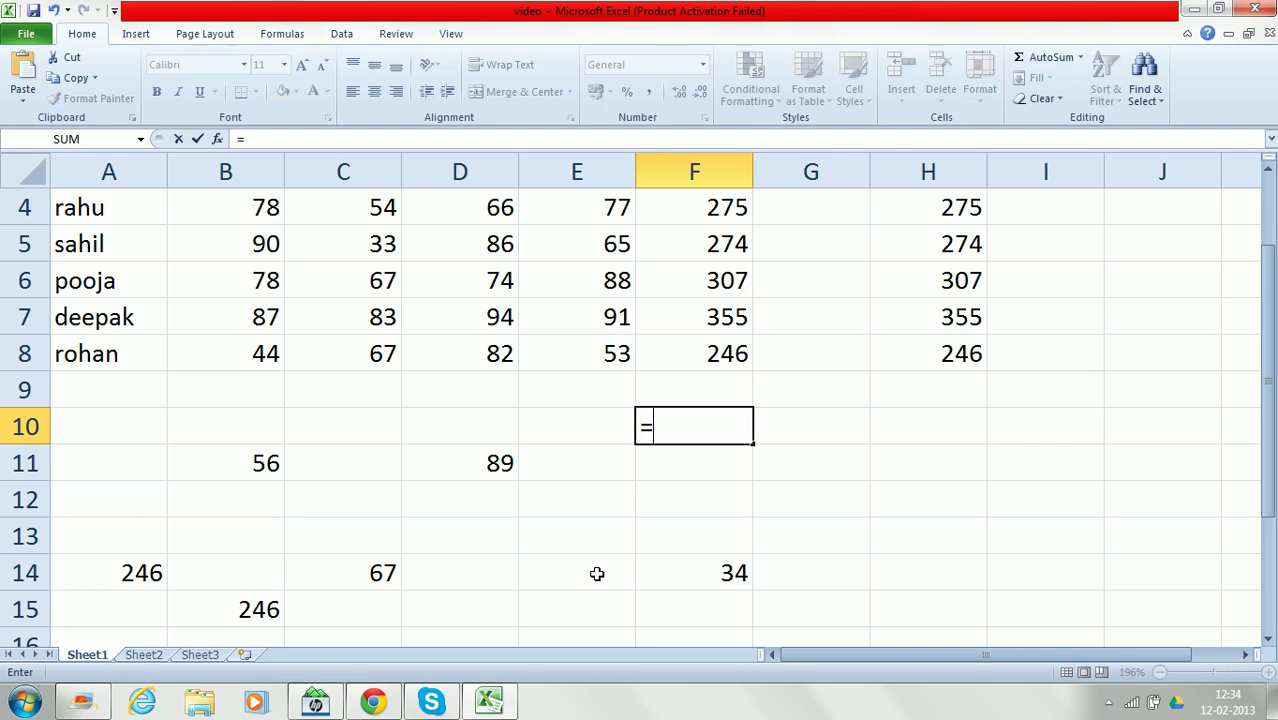
click(470, 464)
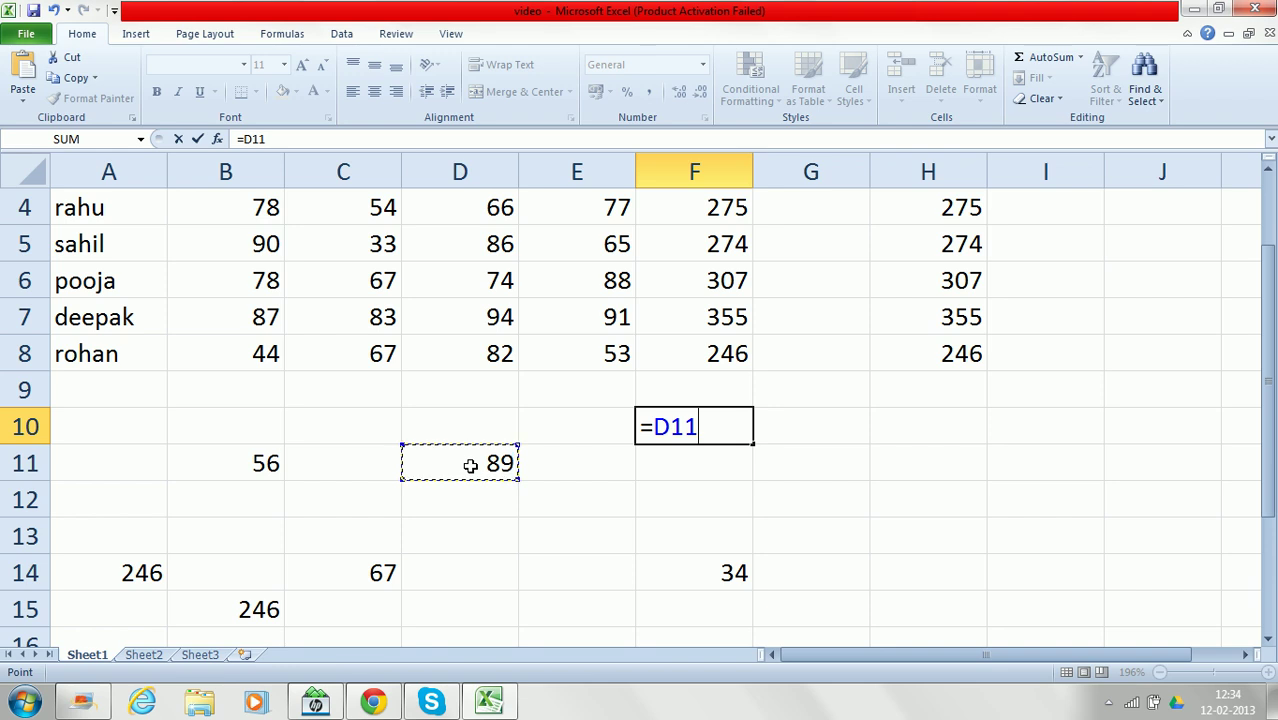
text(-)
click(254, 464)
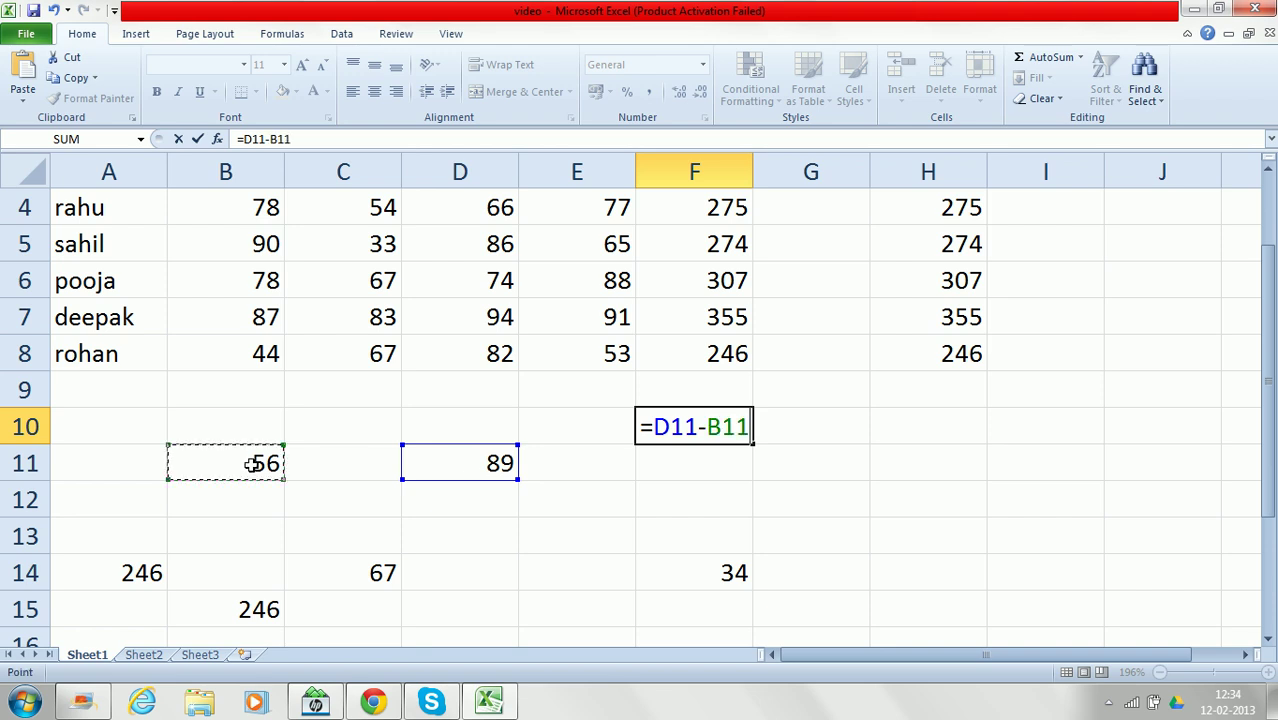
key(Return)
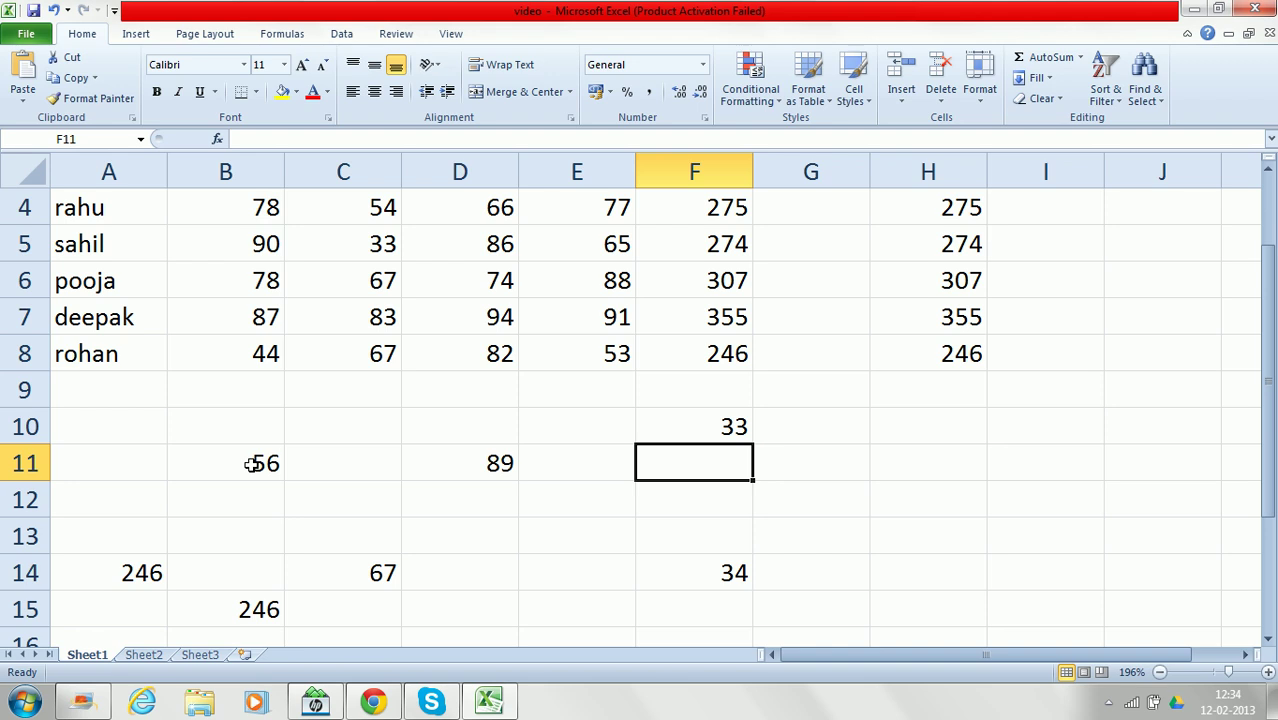
Enter =B11*D11 in F11 to multiply 56 by 89, giving 4984.
text(=)
click(254, 464)
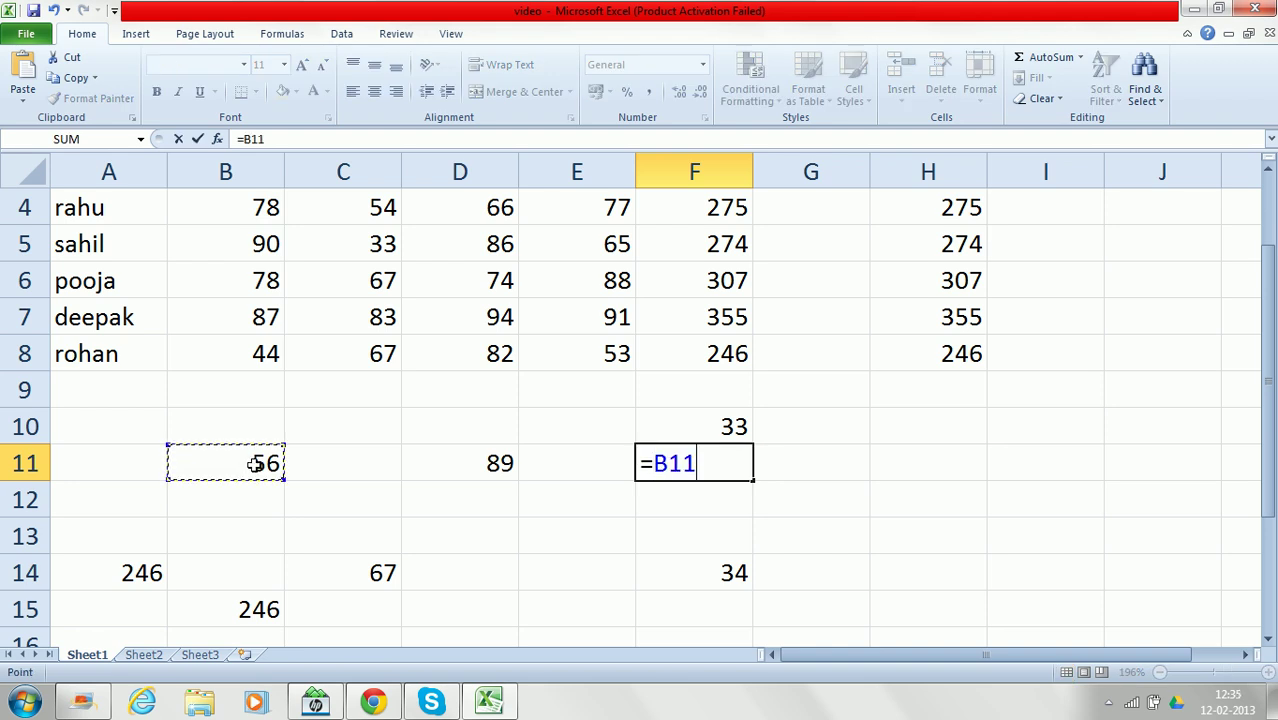
text(*)
click(497, 477)
key(Return)
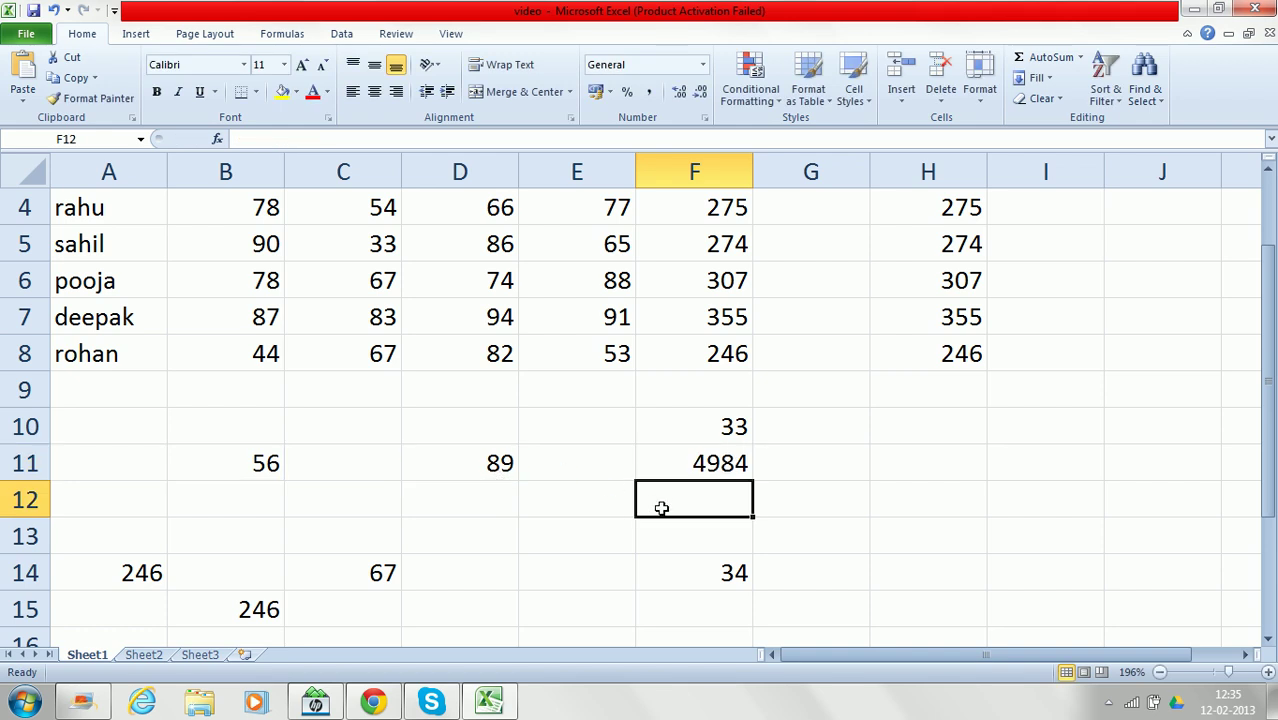
Enter =PRODUCT(D11,B11) in F12, also giving 4984.
text(=product)
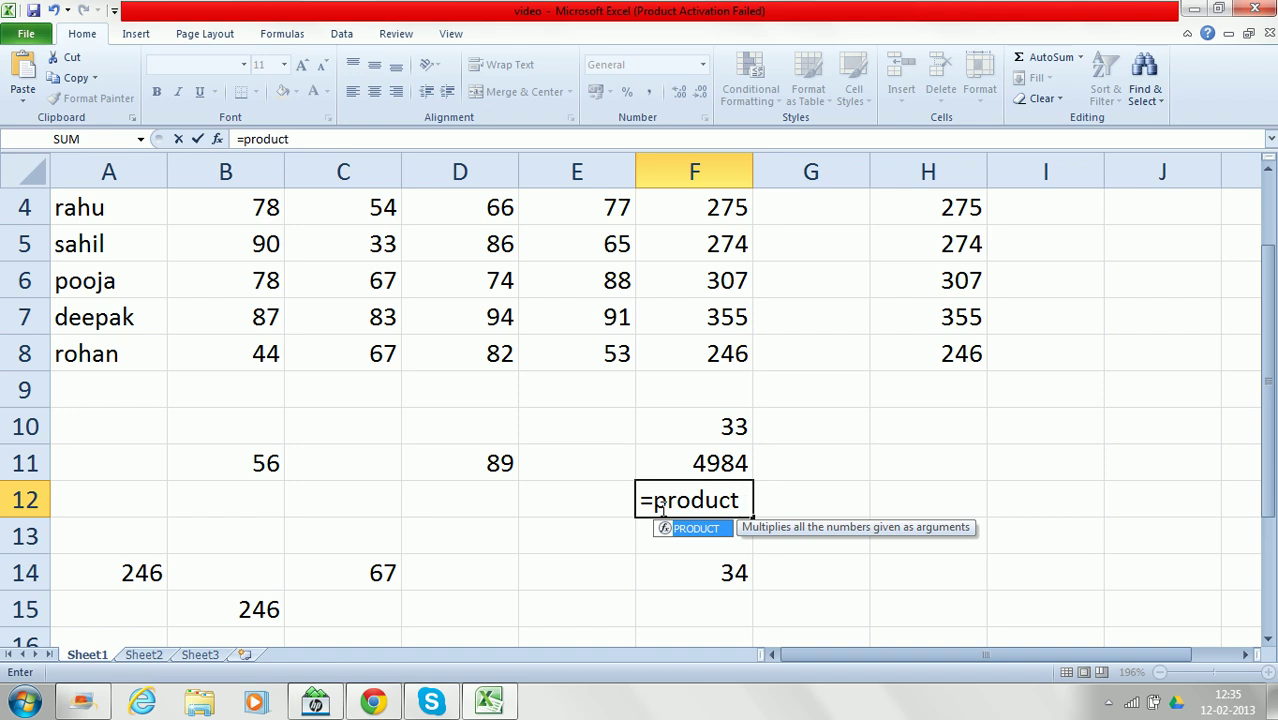
text(()
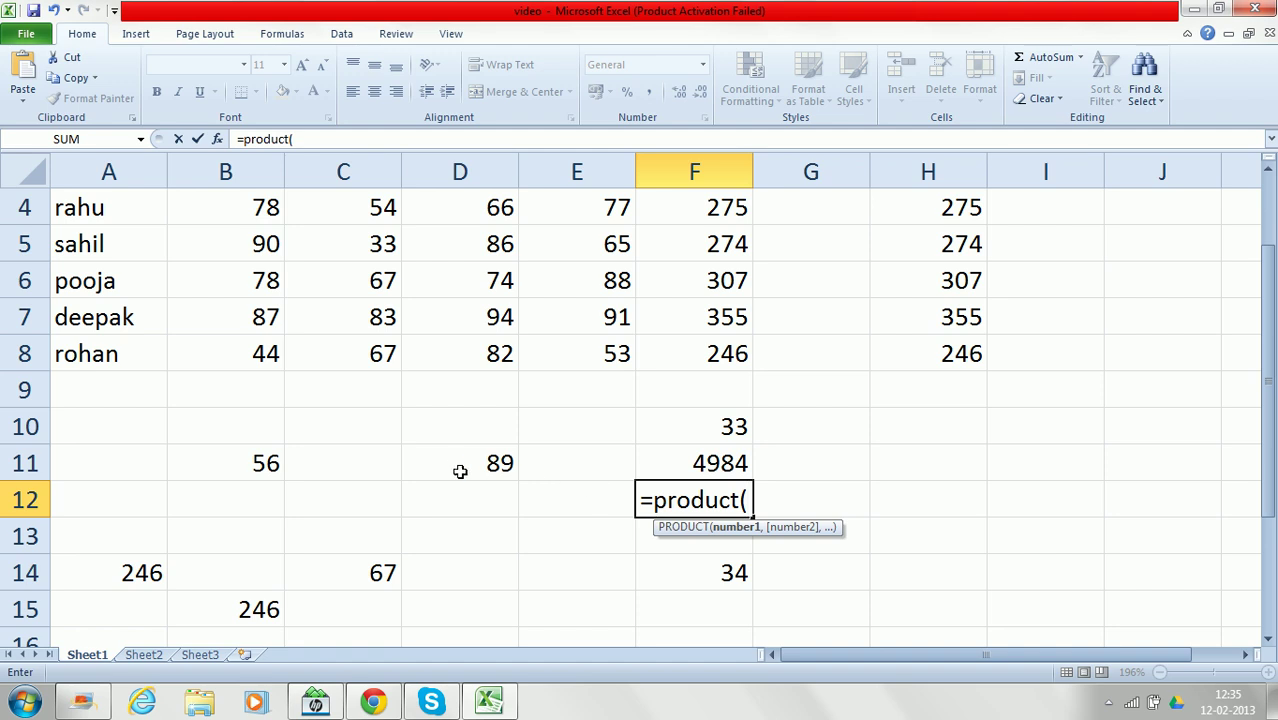
click(453, 467)
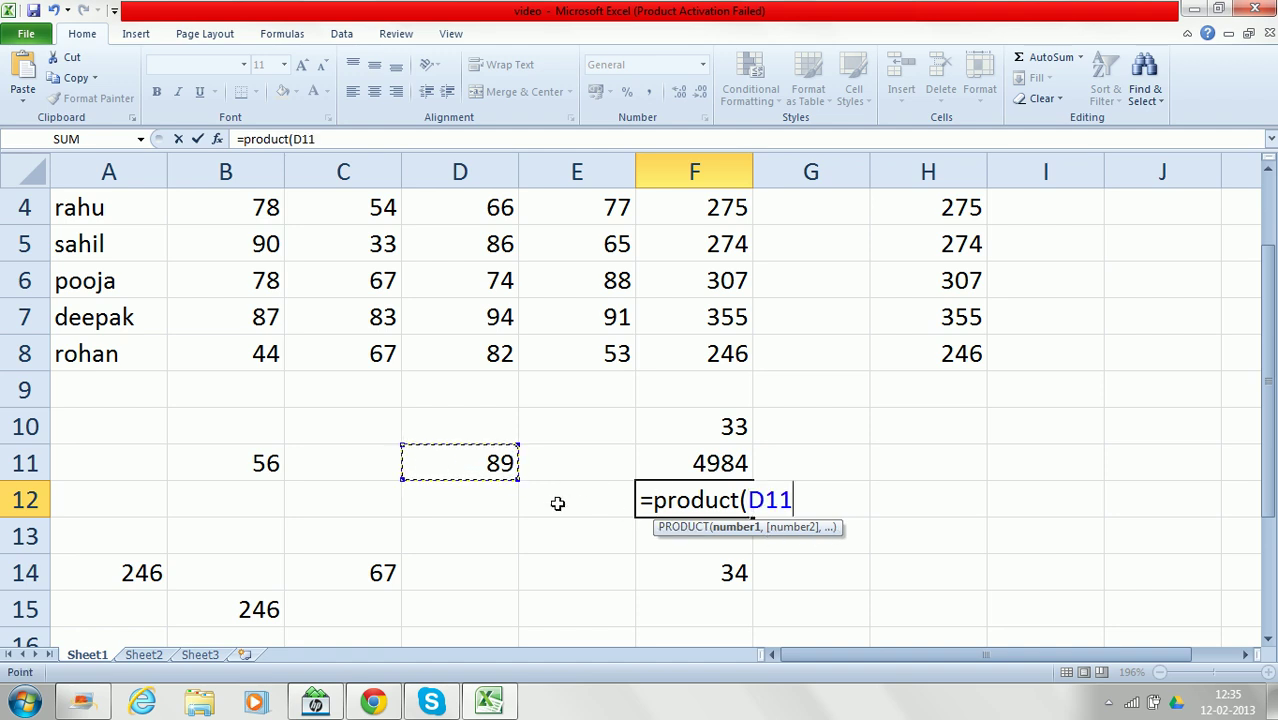
text(,)
click(240, 448)
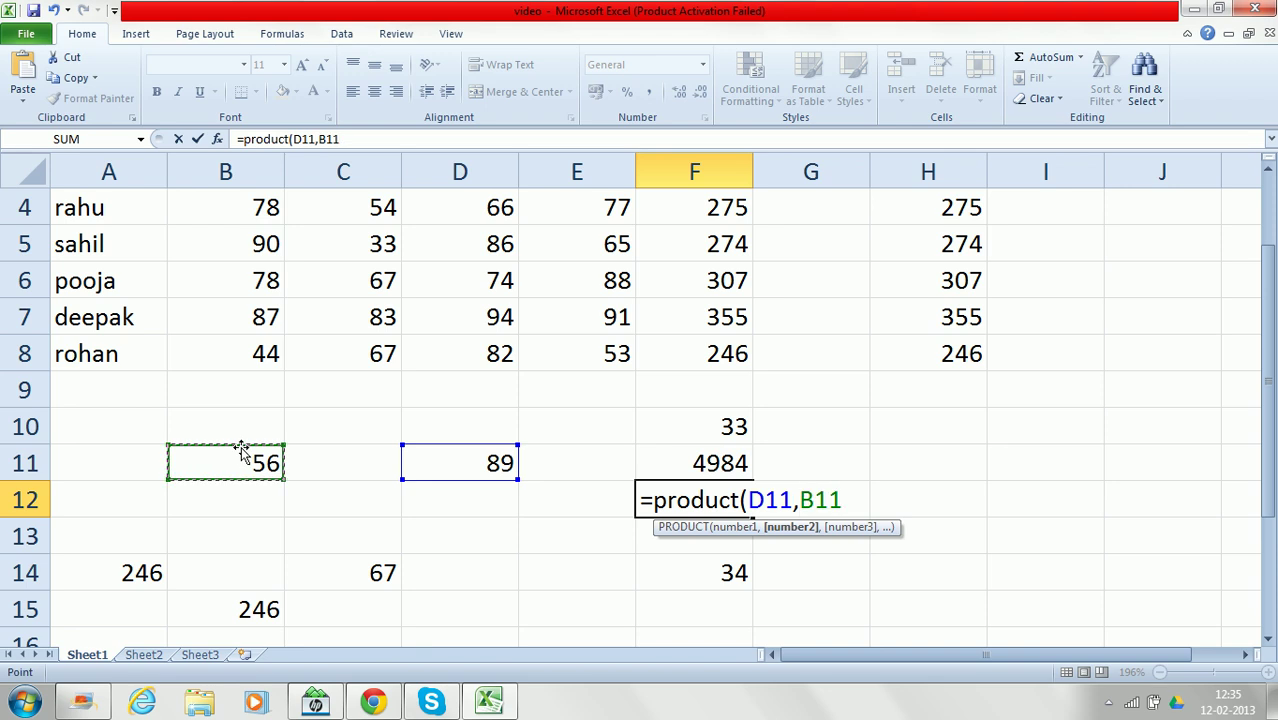
text())
key(Return)
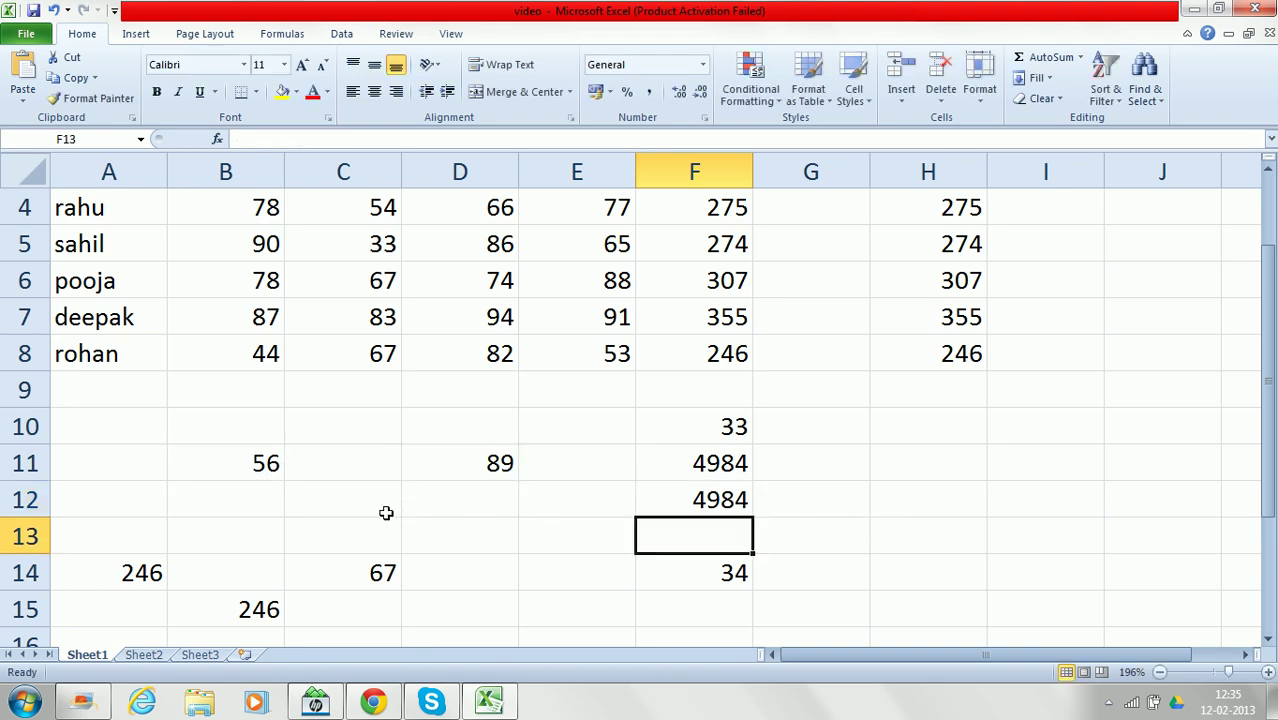
Enter =F11/D11 in E13 to divide 4984 by 89, showing 56.
click(585, 525)
text(=)
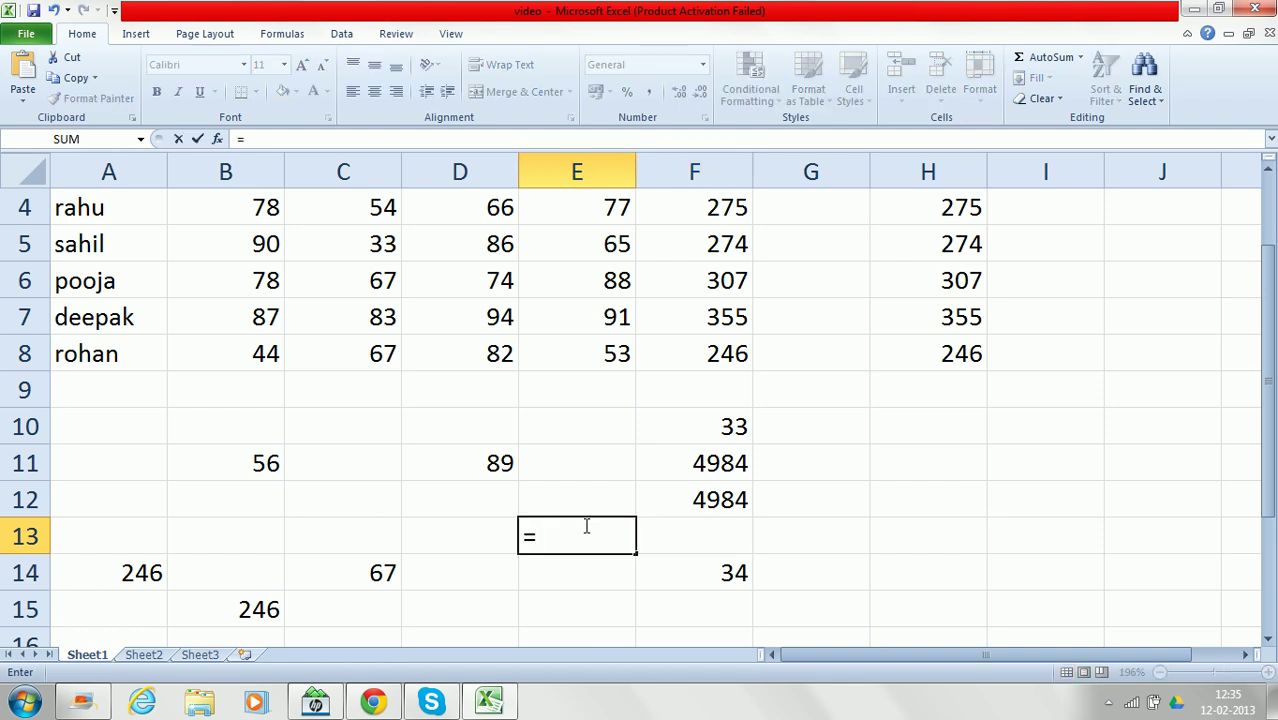
click(684, 463)
text(/)
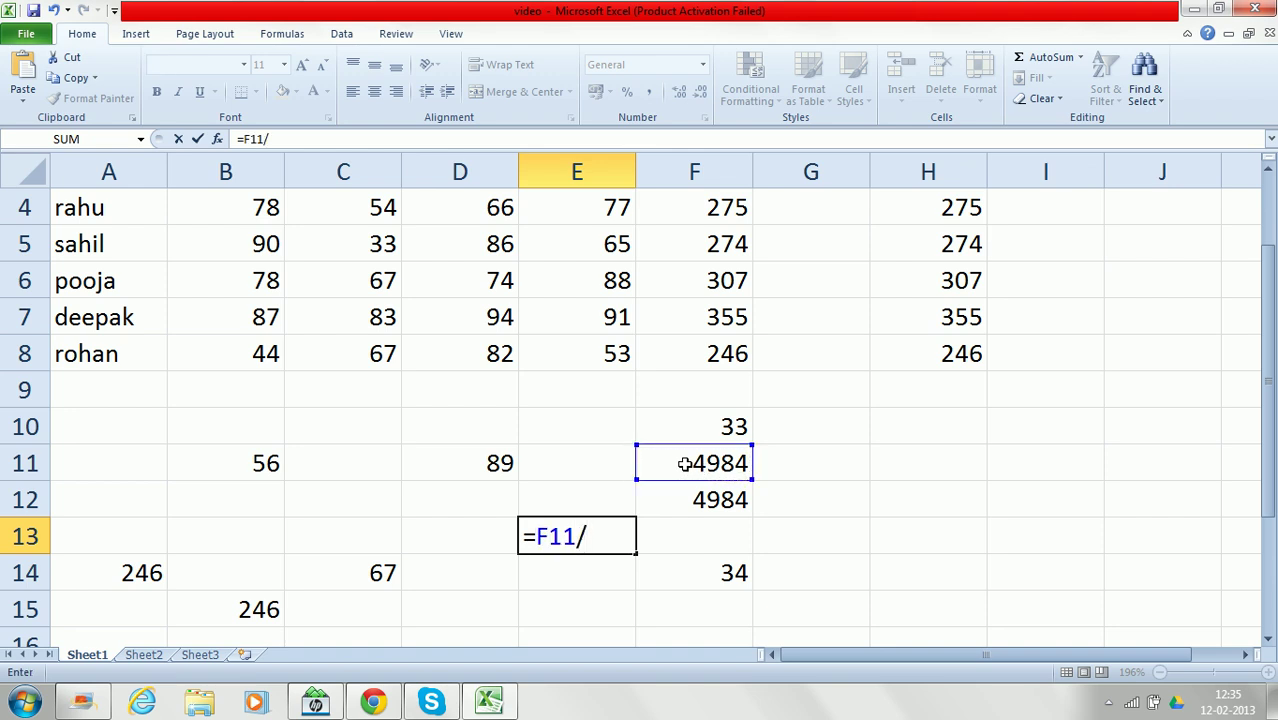
click(473, 463)
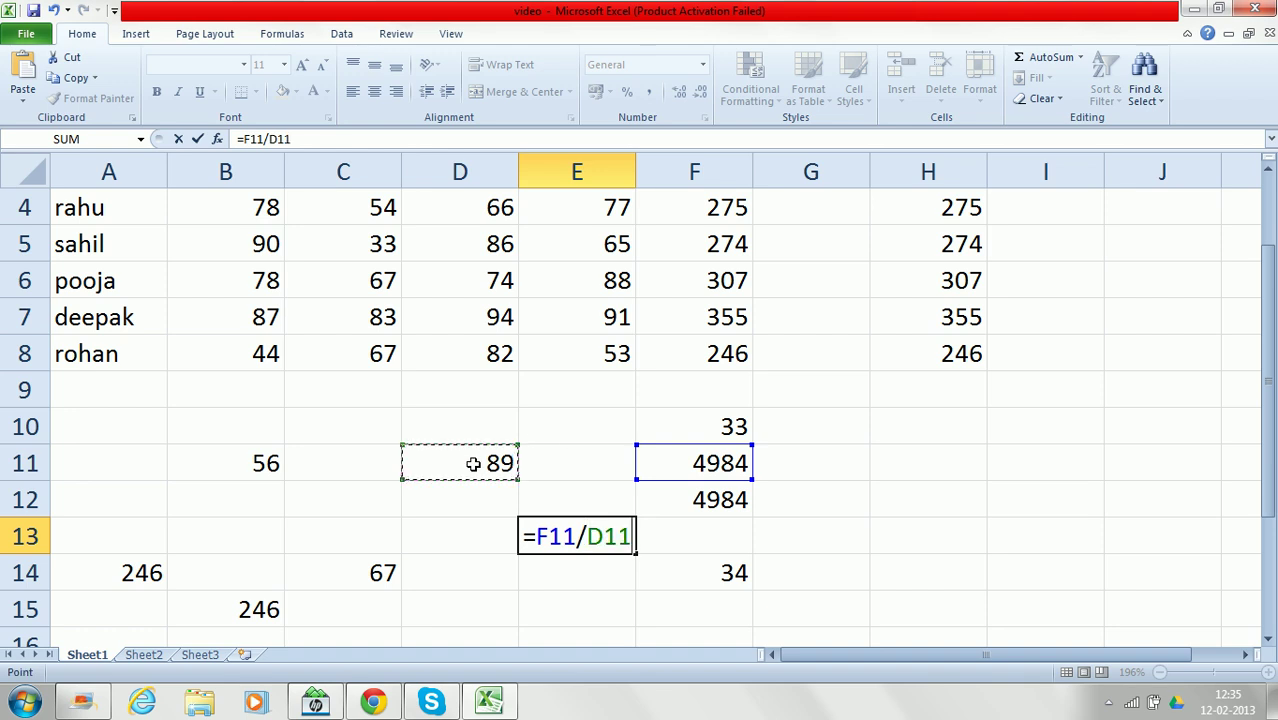
key(Return)
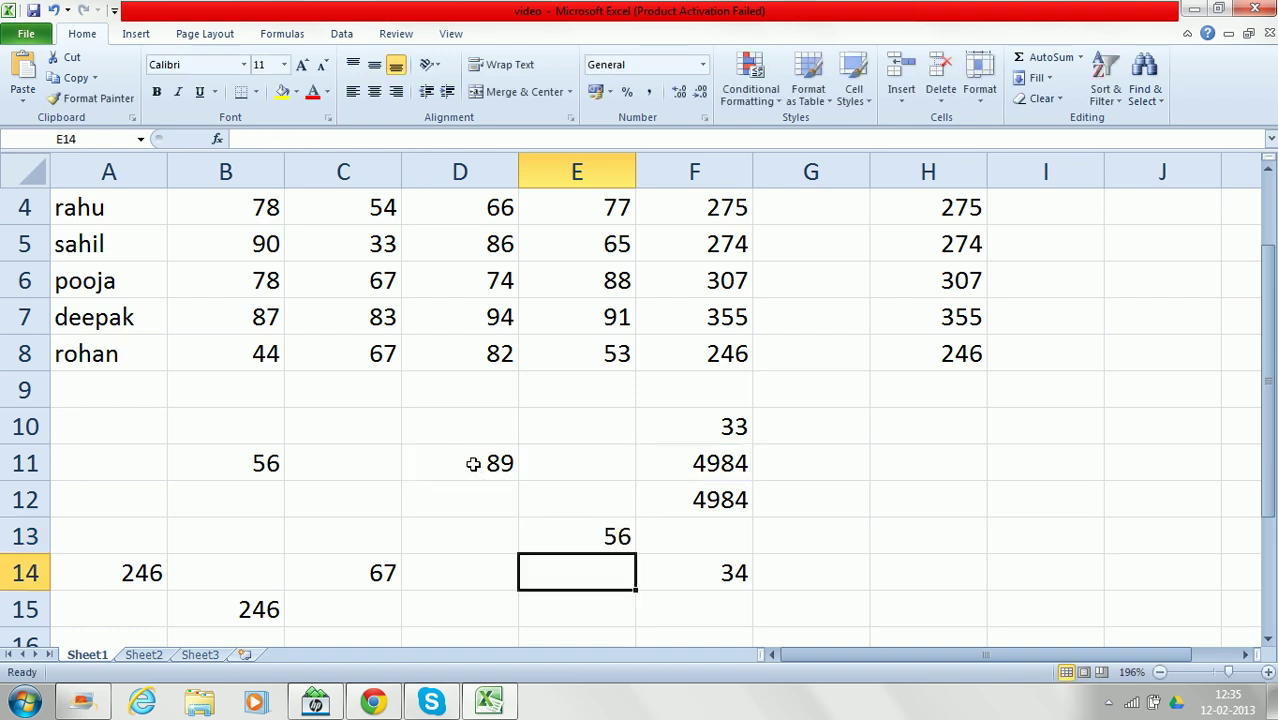
click(905, 441)
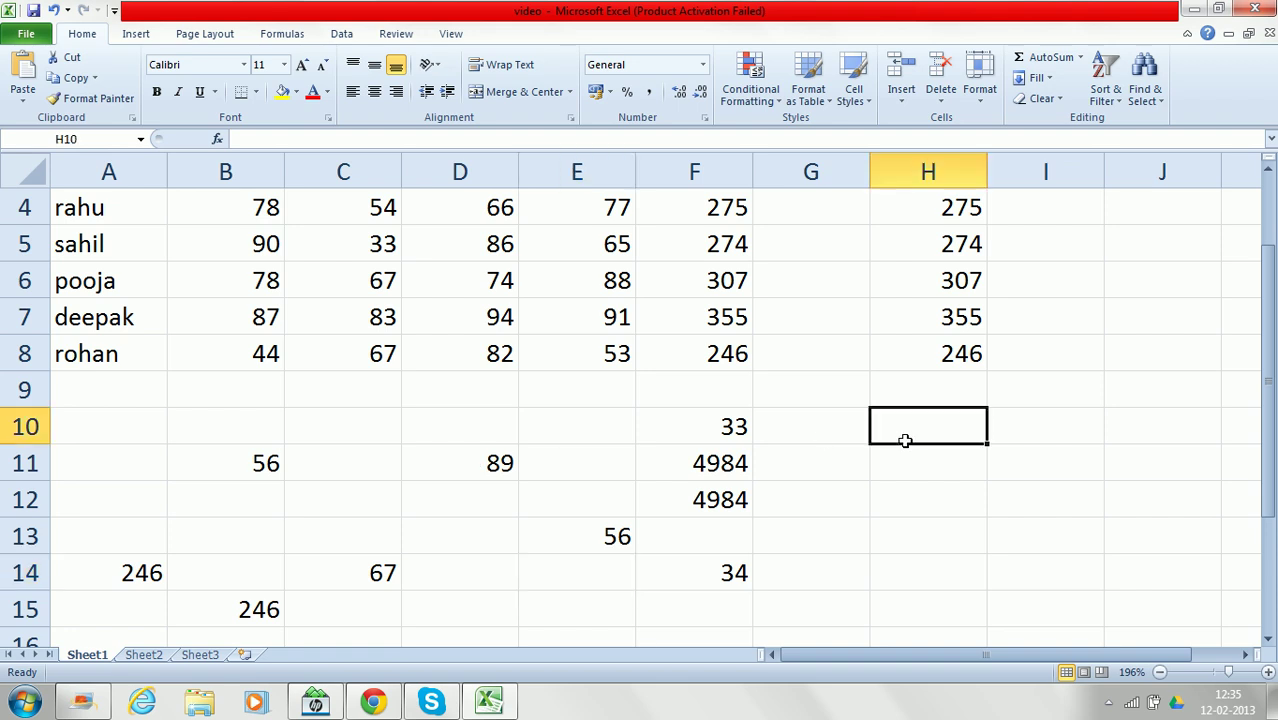
key(Up)
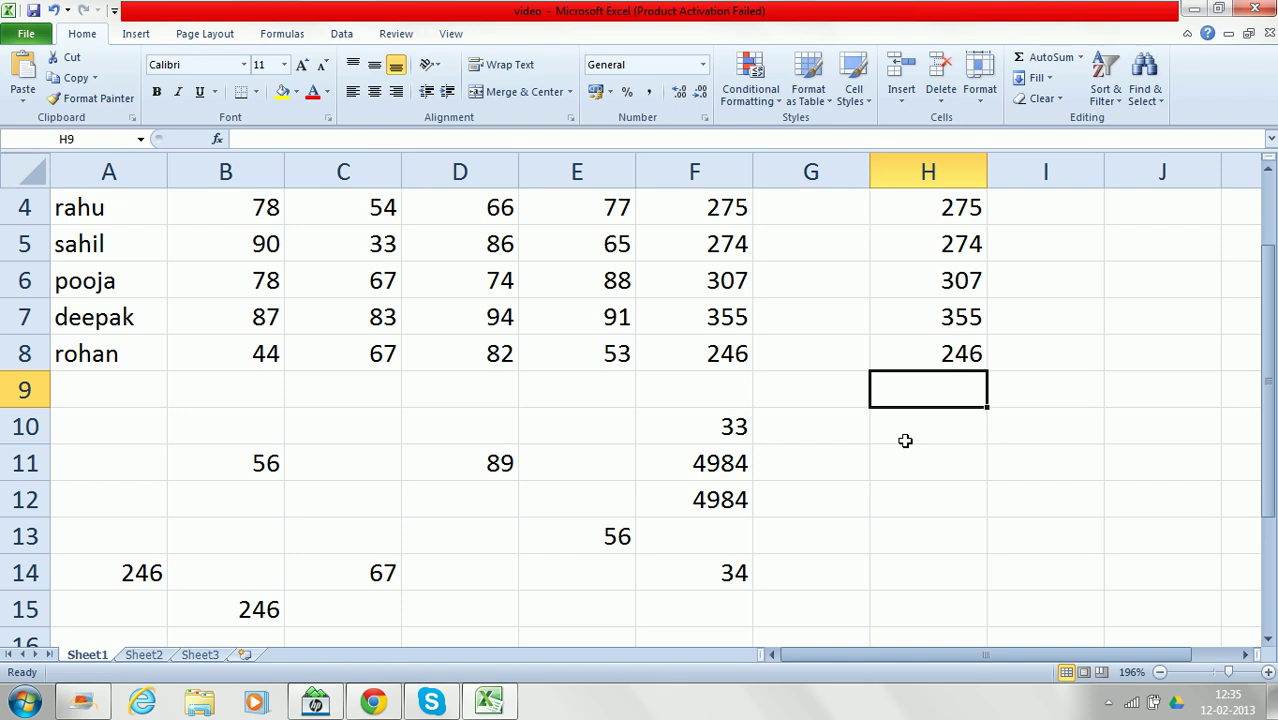
key(Right)
key(Up)
key(Up)
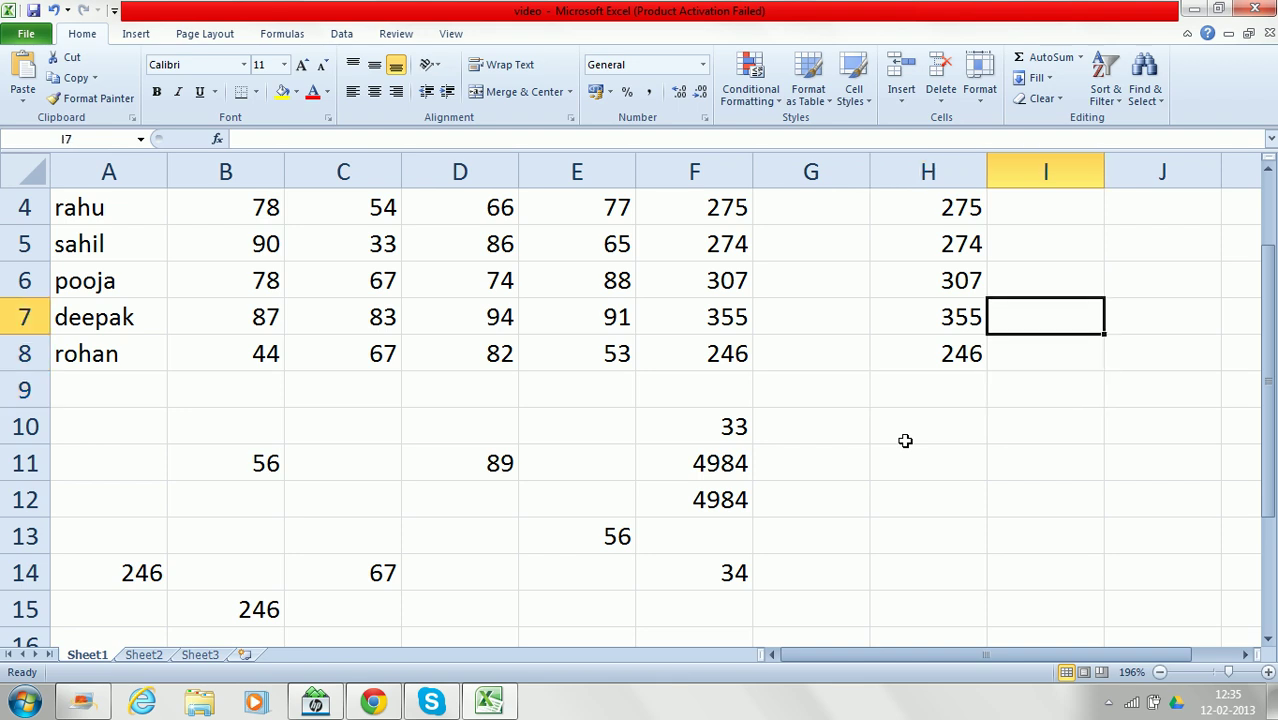
key(Up)
key(Up)
key(Up)
key(Up)
key(Up)
key(Up)
key(Down)
key(Left)
key(Left)
key(Down)
key(Down)
key(Down)
key(Down)
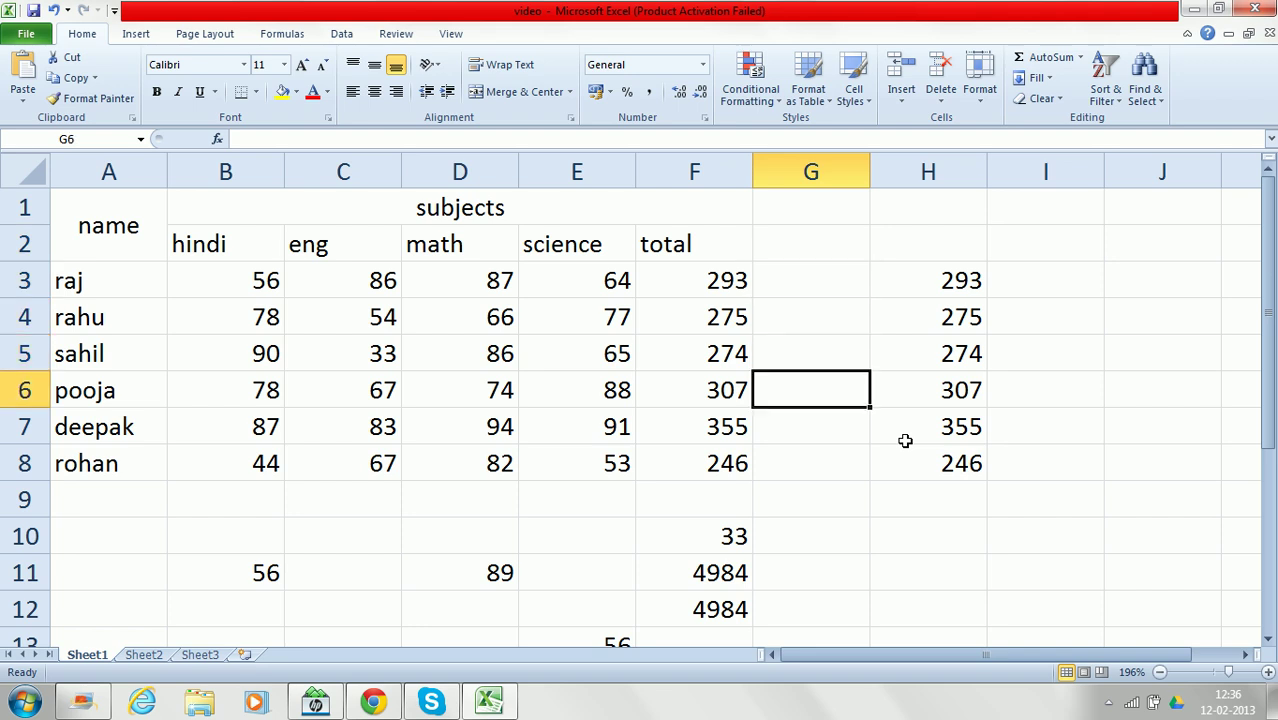
drag(699, 287, 695, 468)
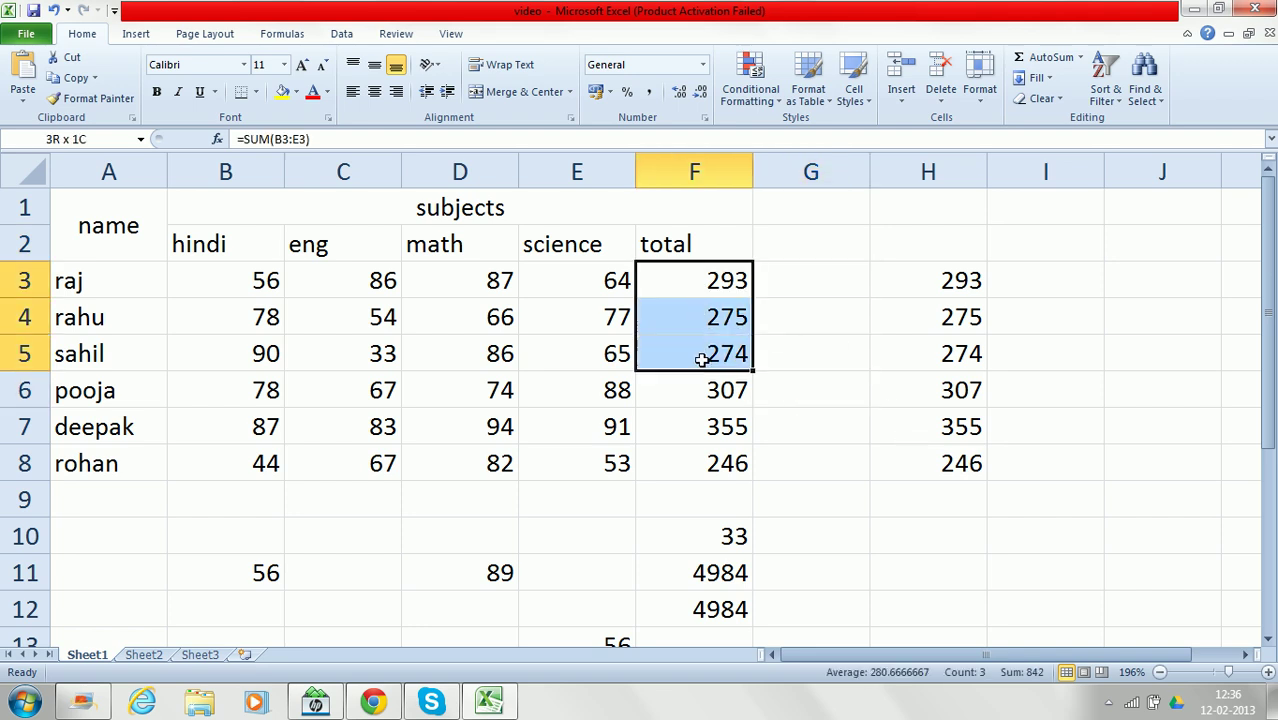
click(695, 467)
click(678, 427)
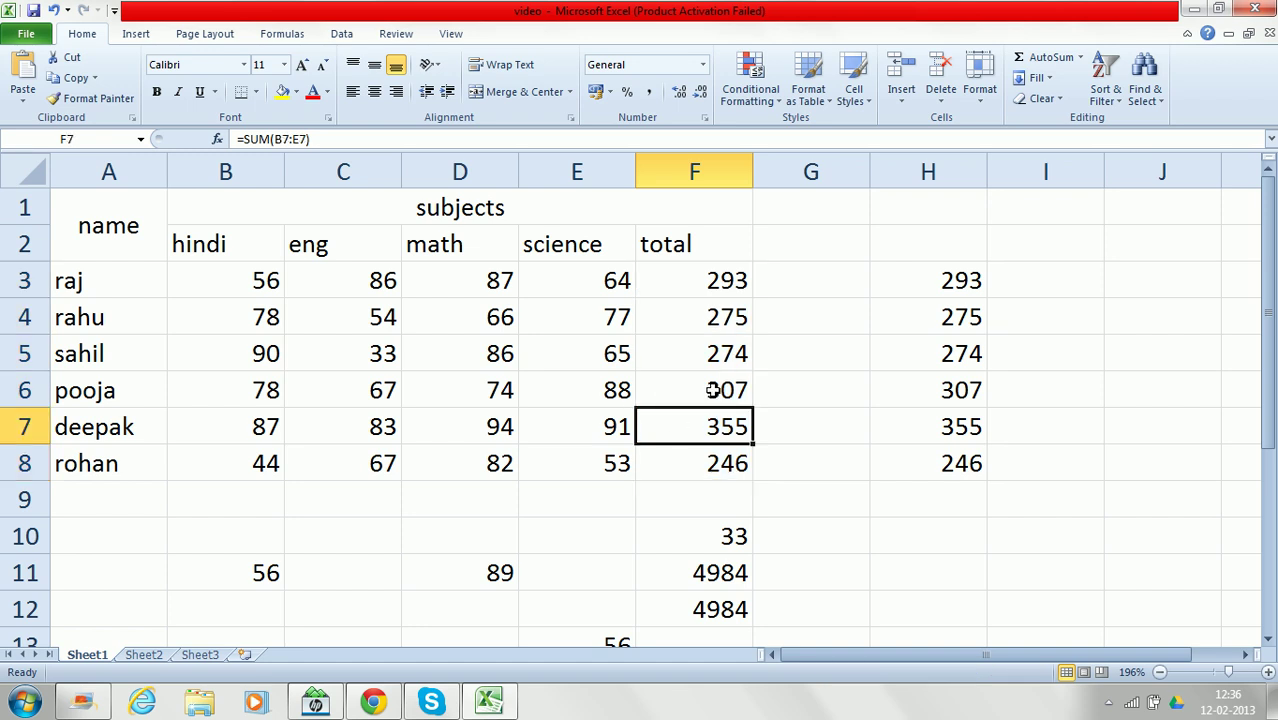
click(678, 385)
click(670, 352)
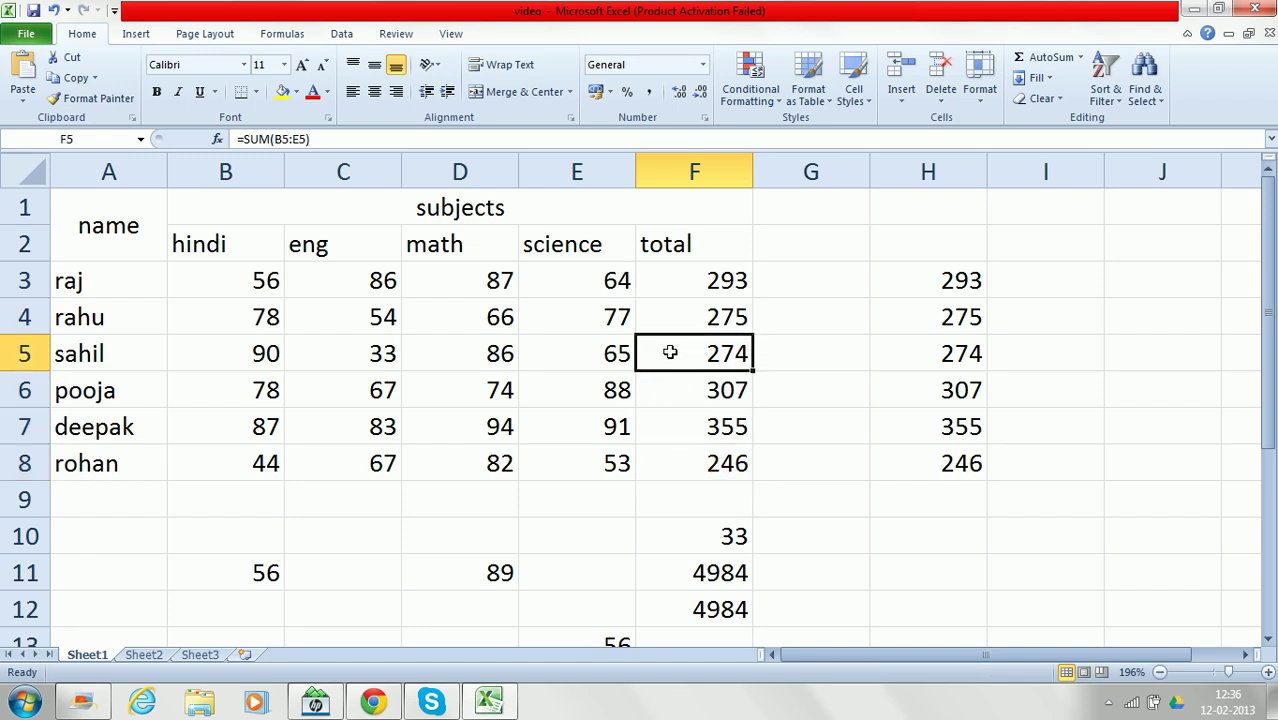
click(672, 311)
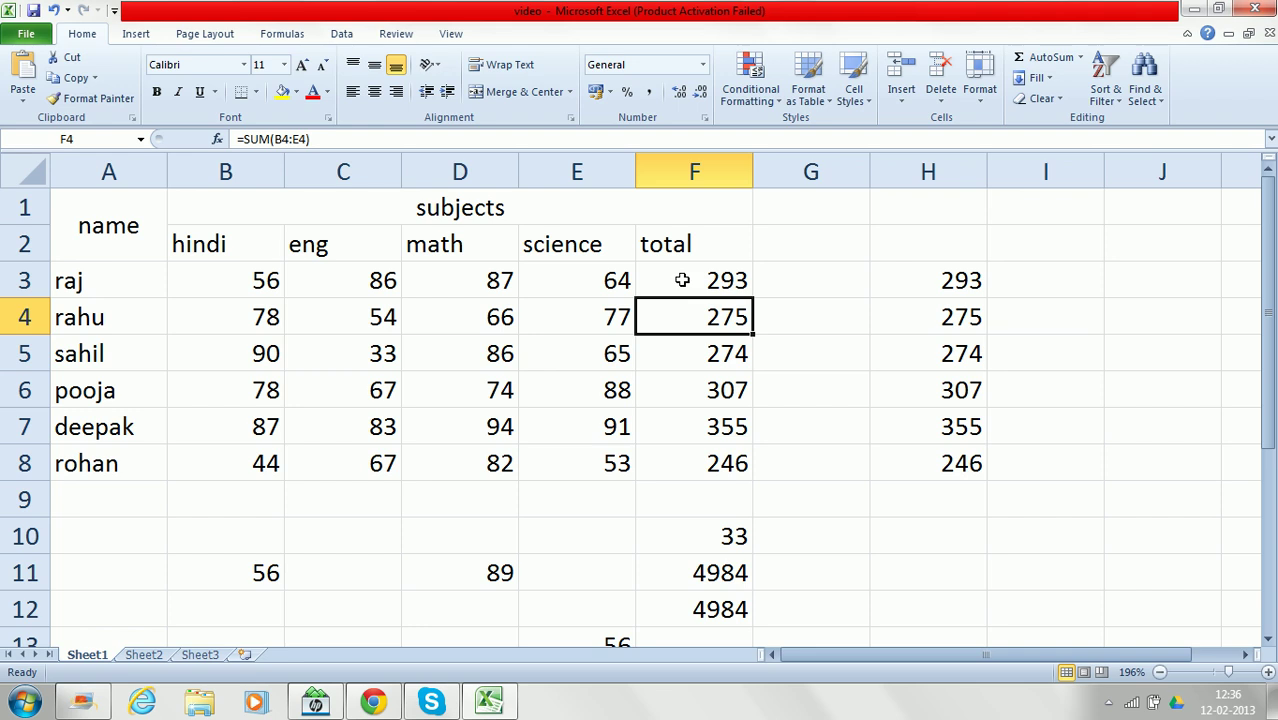
click(680, 281)
click(852, 427)
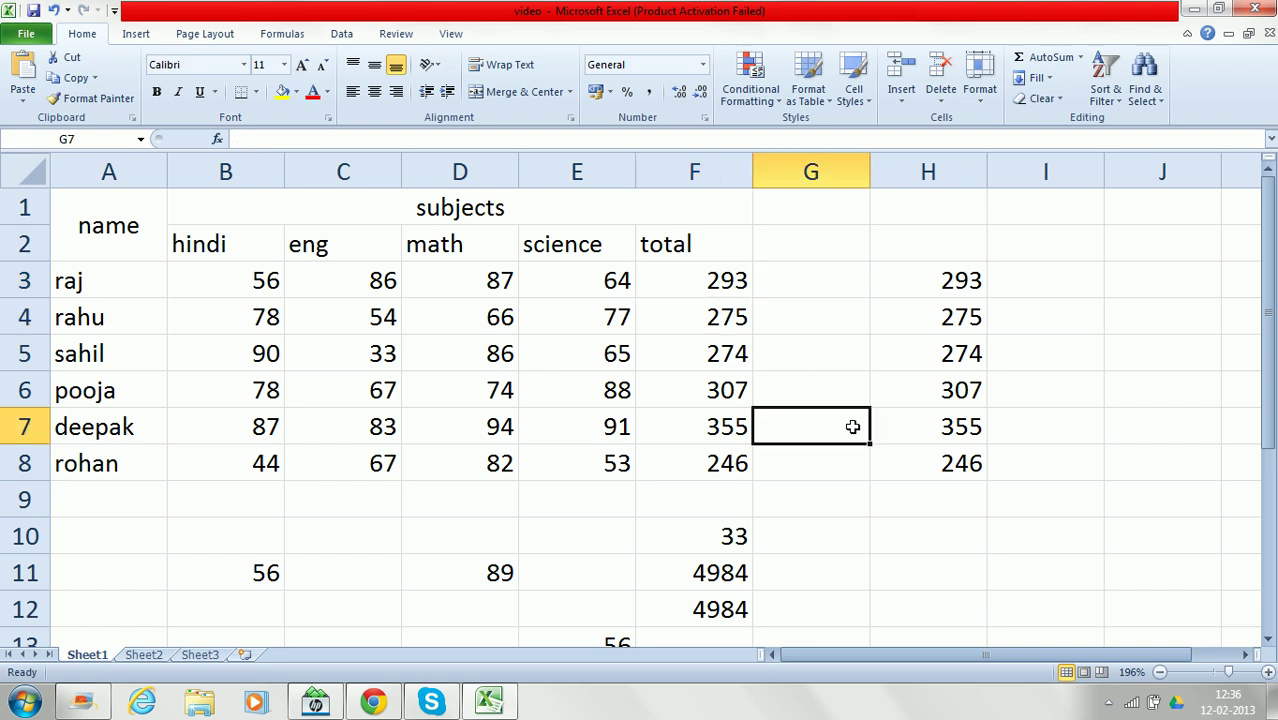
Enter =AVERAGE(F3:F8) in G7 to average the six student totals, giving 291.667.
text(=)
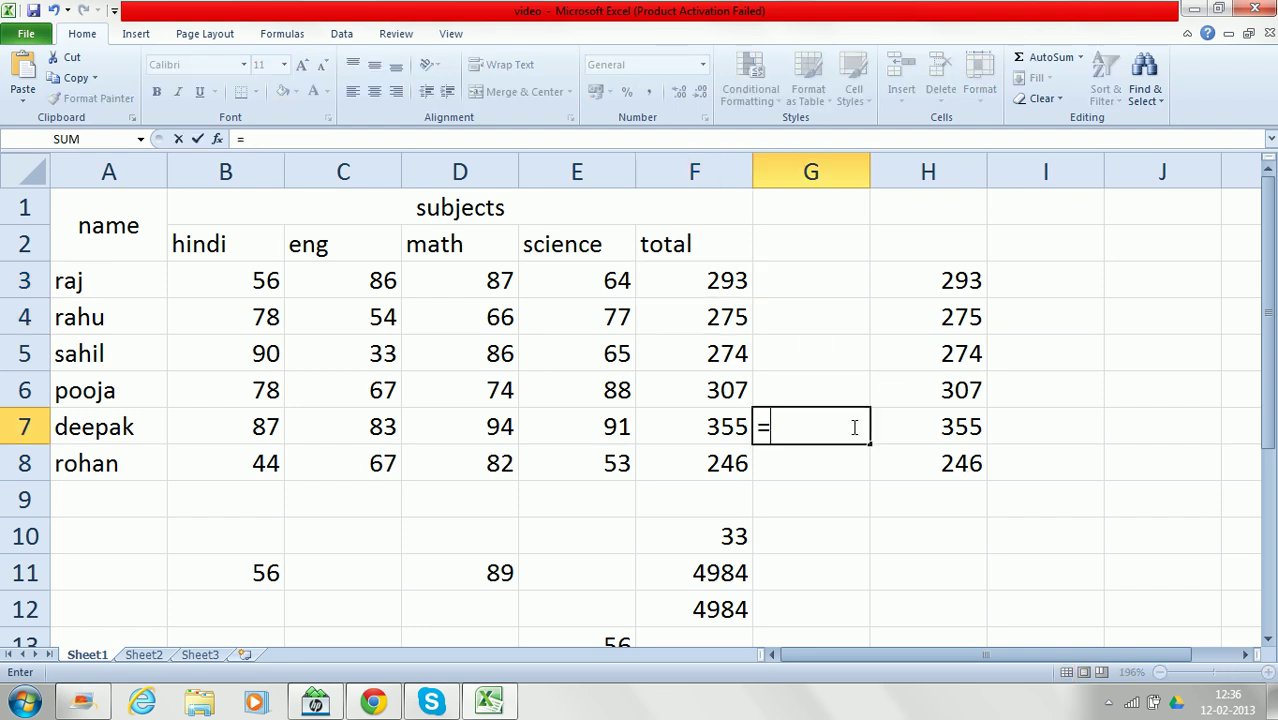
text(aver)
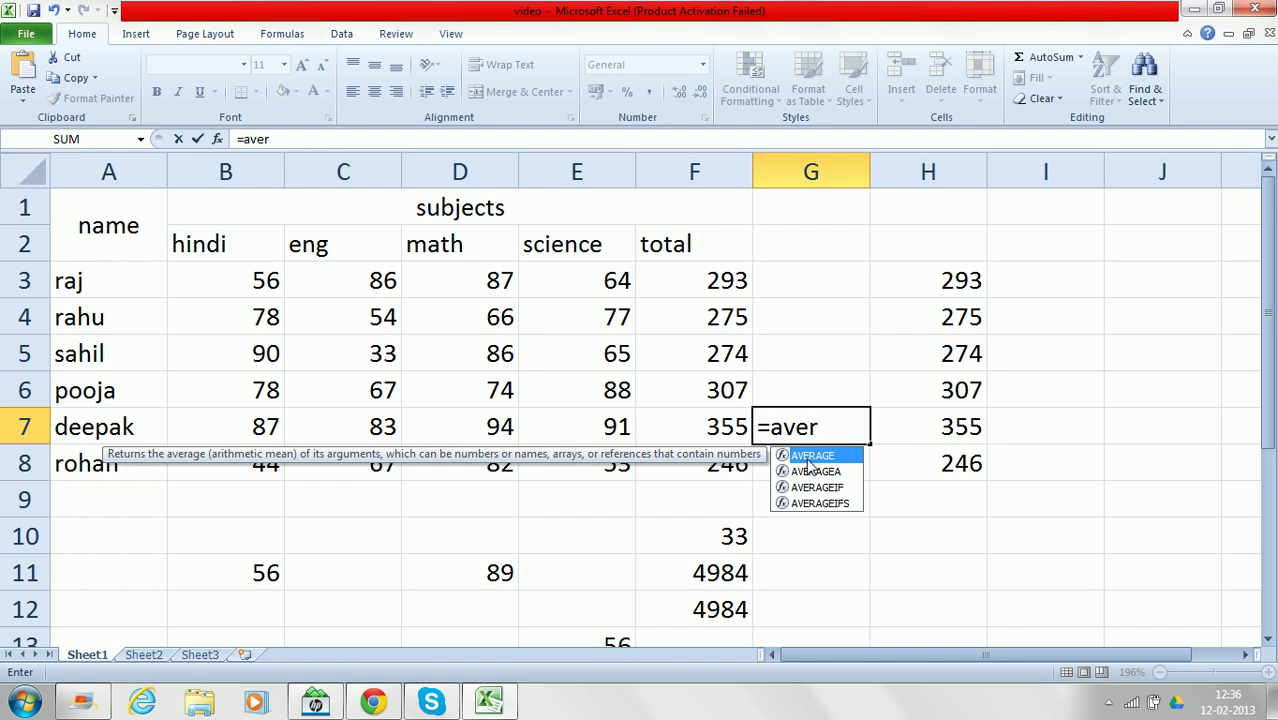
double_click(807, 458)
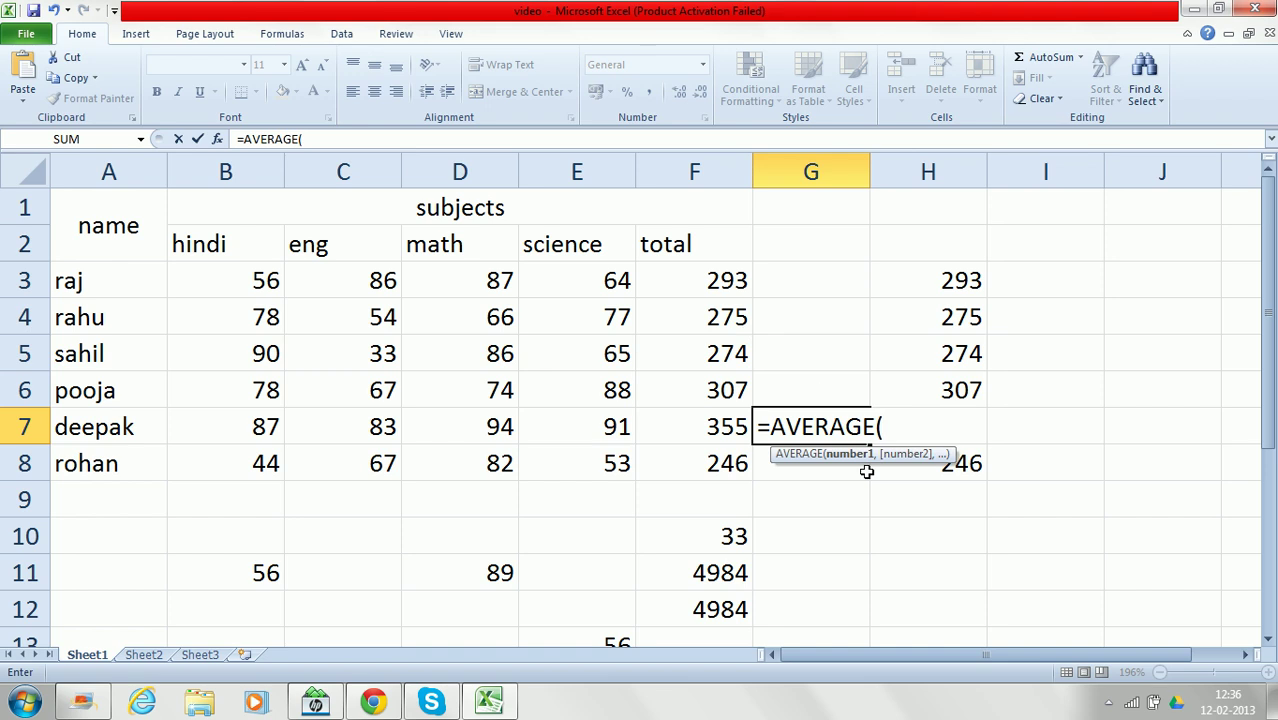
click(698, 284)
drag(698, 284, 706, 459)
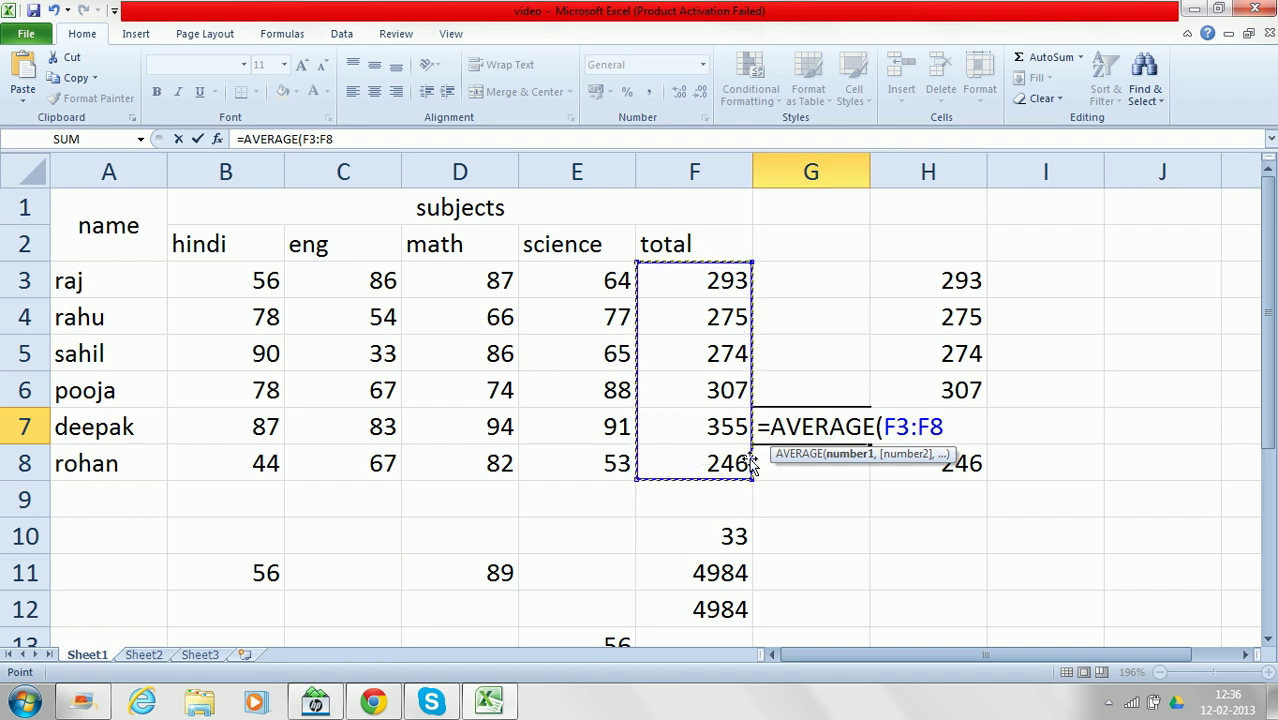
text())
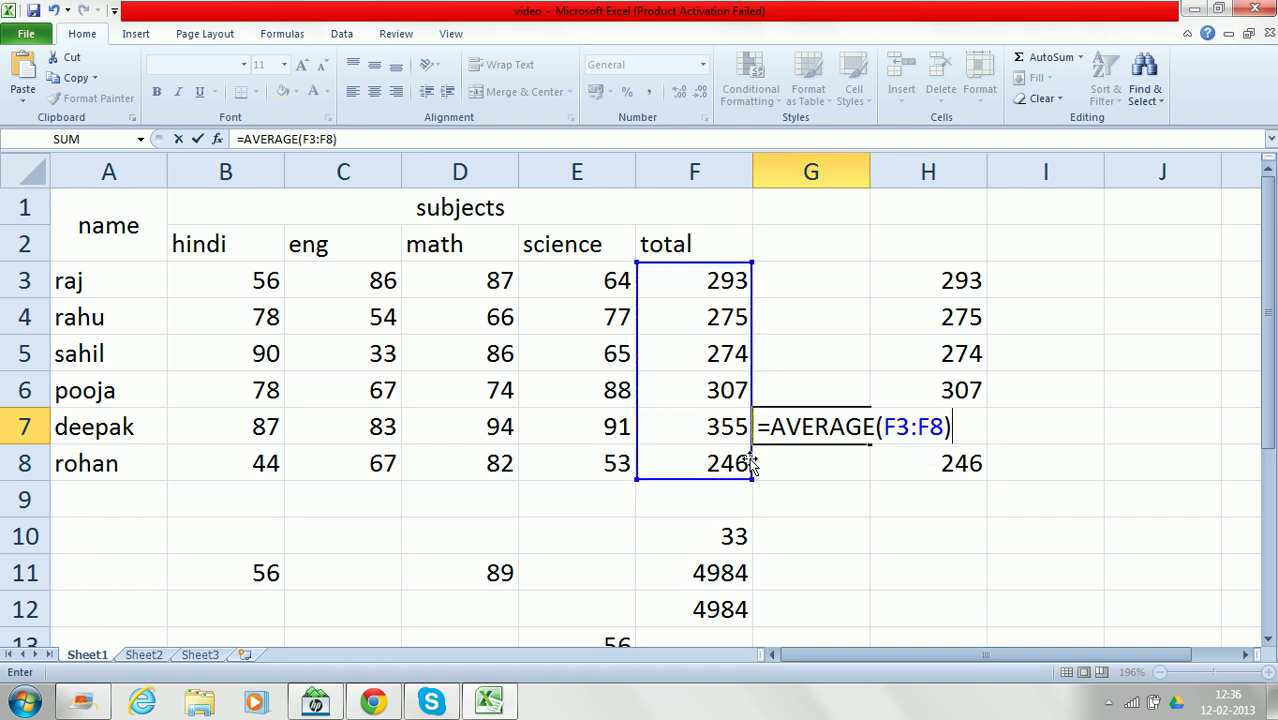
key(Return)
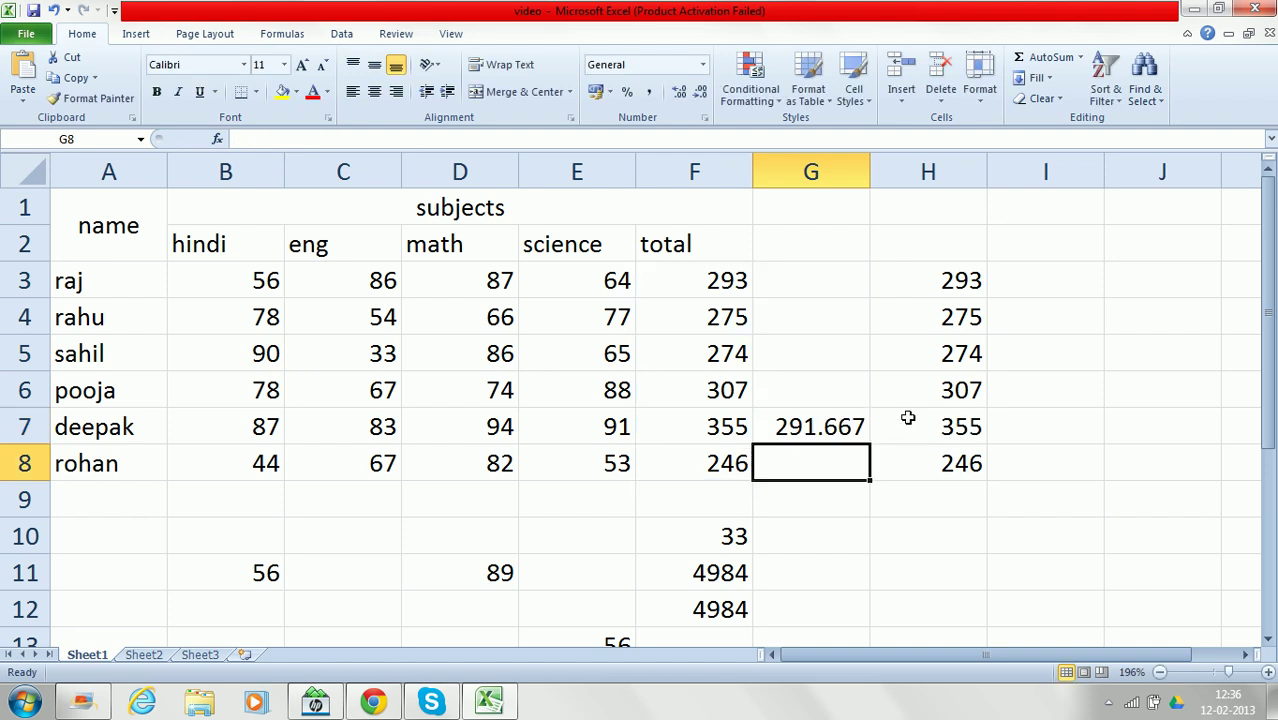
click(827, 426)
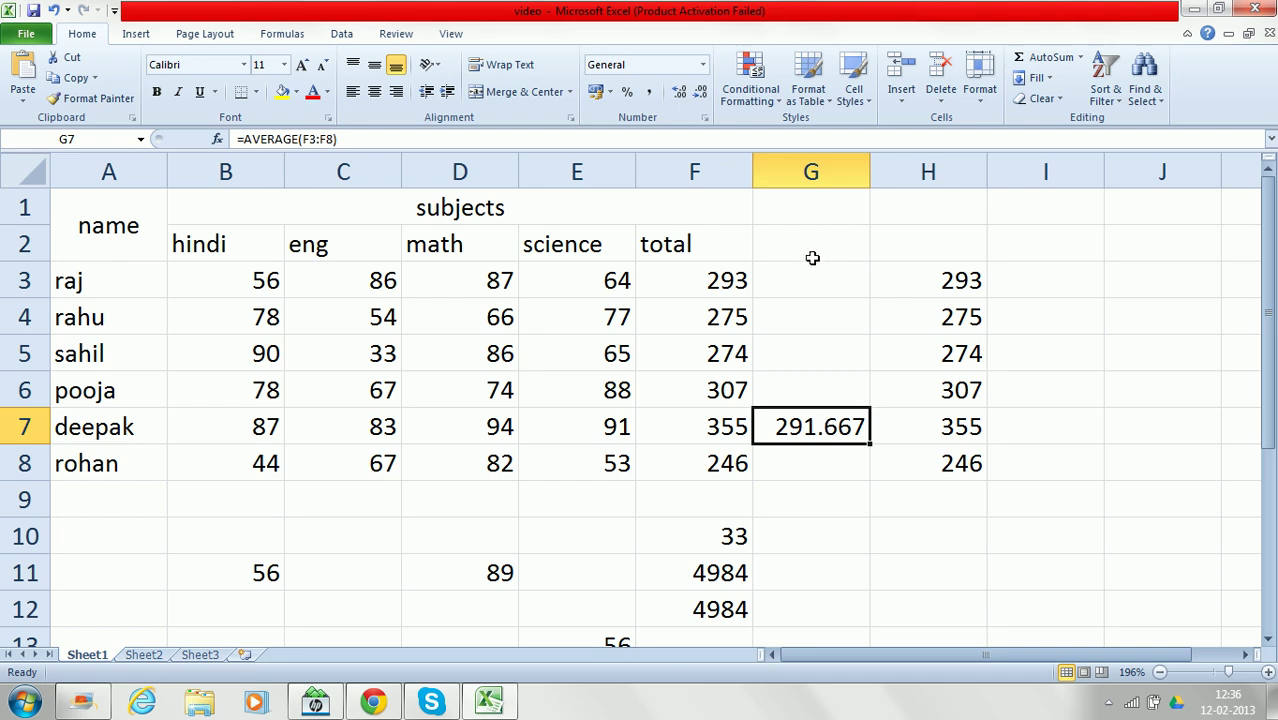
Apply Decrease Decimal three times to G7 to round the displayed 291.667 average.
click(807, 290)
click(804, 430)
click(699, 96)
click(699, 96)
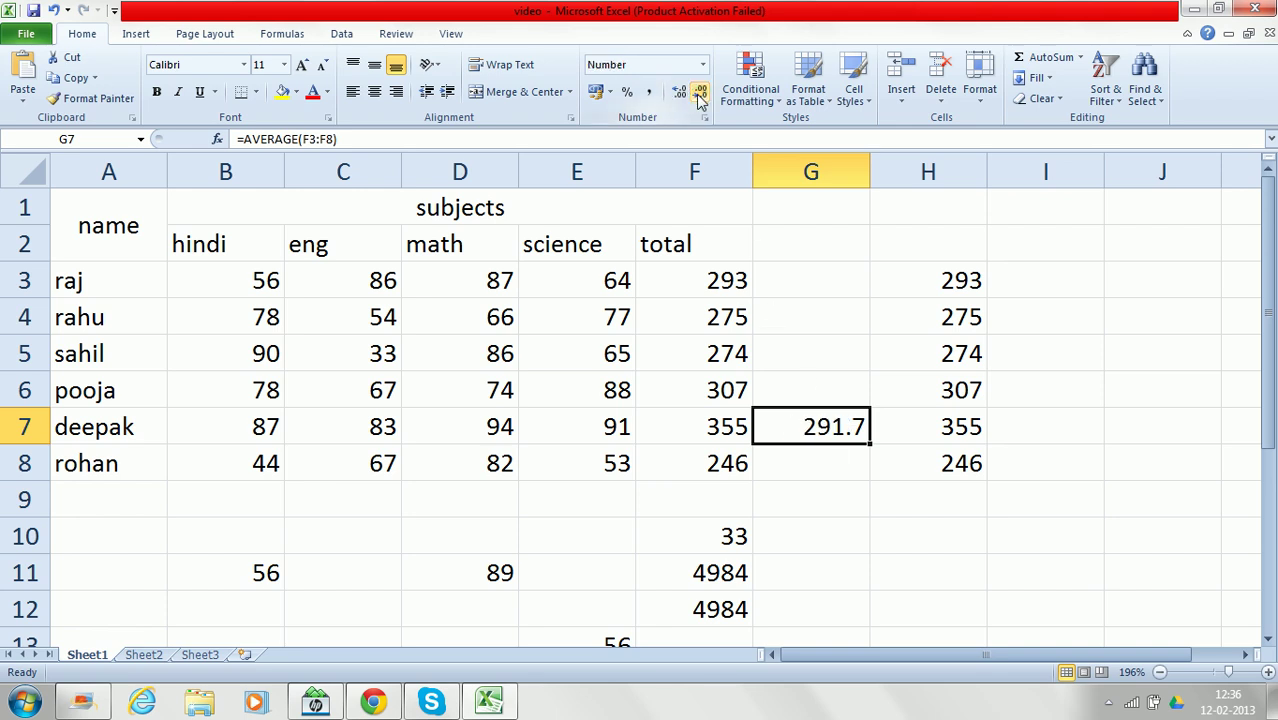
click(699, 96)
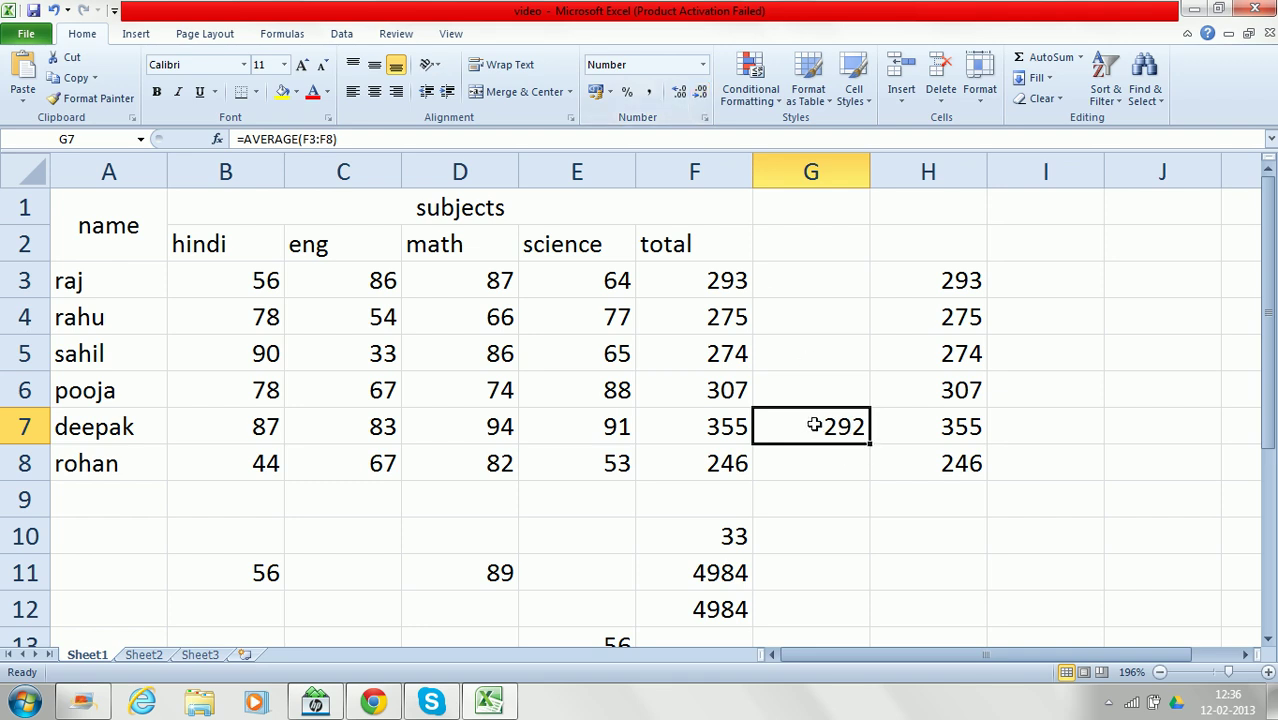